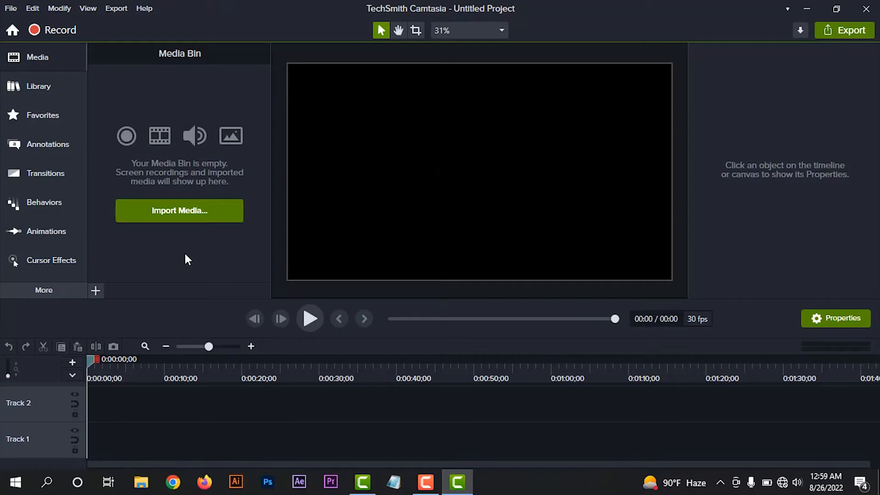
- Launch Camtasia Recorder from the editor and dismiss the shortcut-conflict warning
{"action": "left_click", "coordinate": [65, 31]}
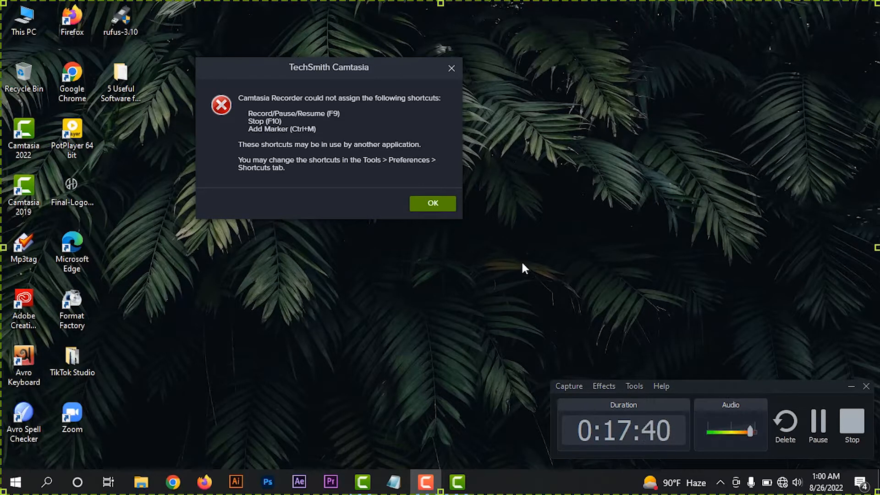
{"action": "left_click", "coordinate": [435, 207]}
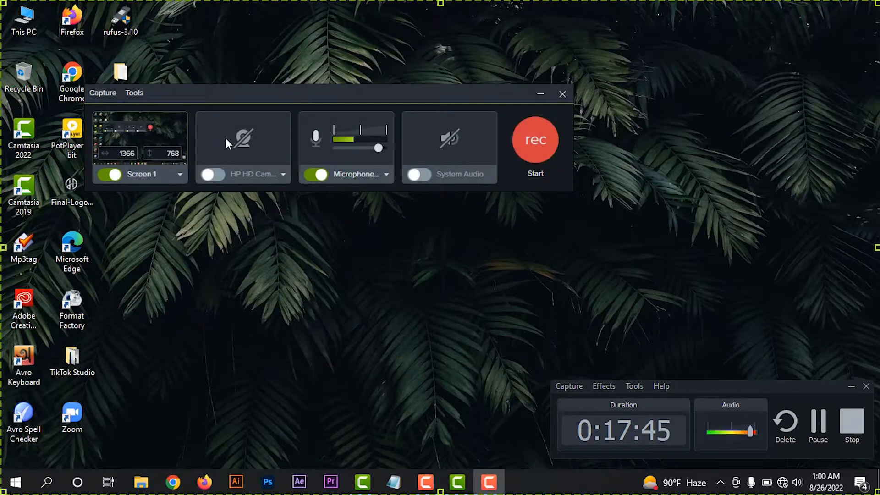
- Minimize the recording status window and review the screen capture source options, keeping screen capture on
{"action": "left_click", "coordinate": [851, 385]}
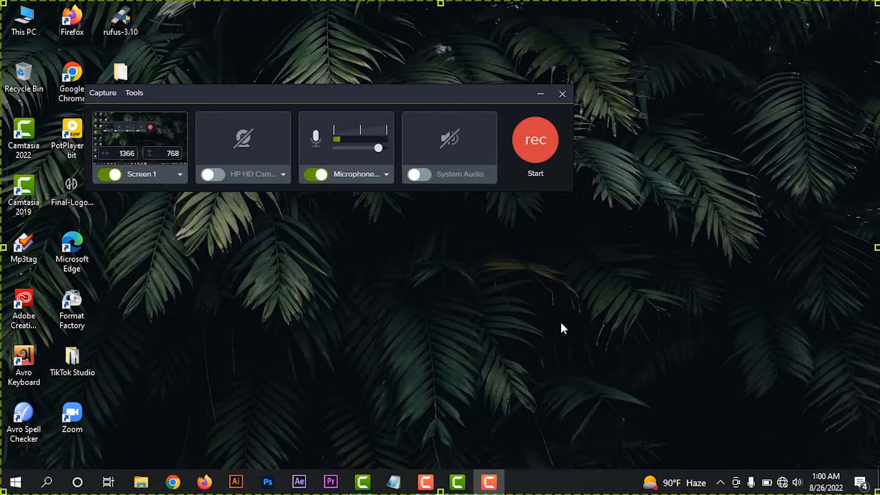
{"action": "left_click", "coordinate": [113, 177]}
{"action": "left_click", "coordinate": [114, 177]}
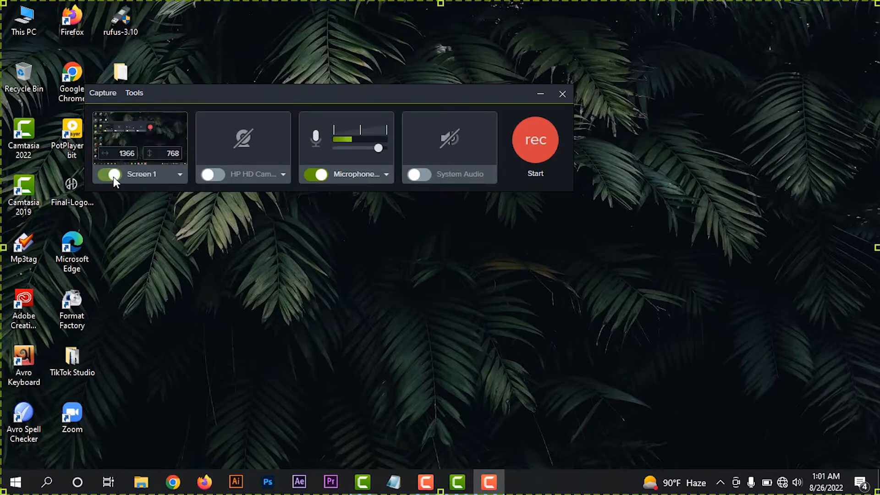
{"action": "left_click", "coordinate": [158, 178]}
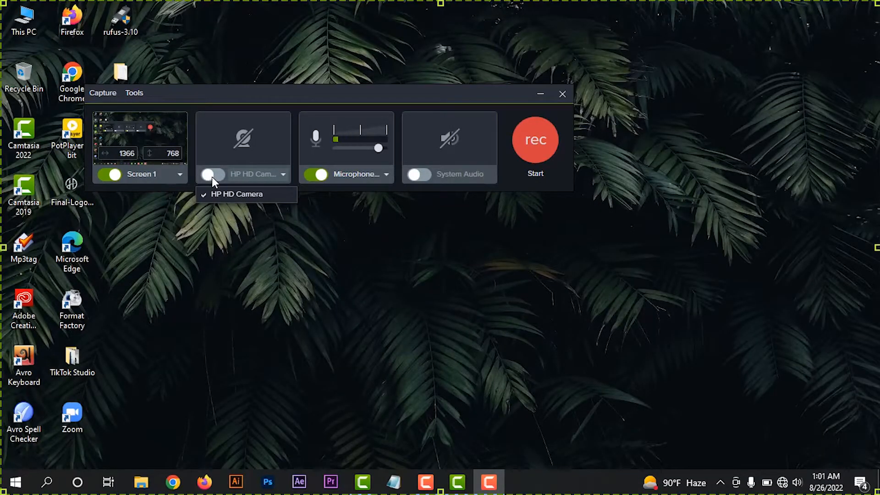
- Check the microphone choices, switch the microphone off, and start the full-screen recording
{"action": "left_click", "coordinate": [354, 175]}
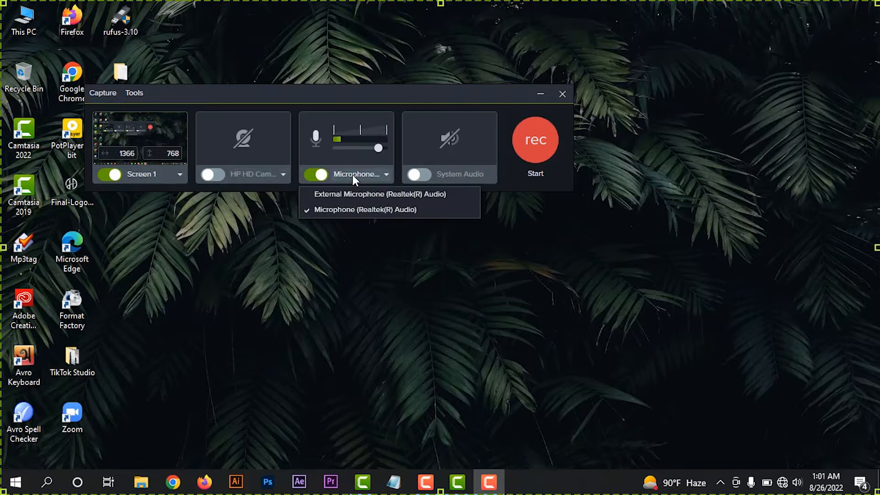
{"action": "left_click", "coordinate": [353, 175]}
{"action": "left_click", "coordinate": [353, 174]}
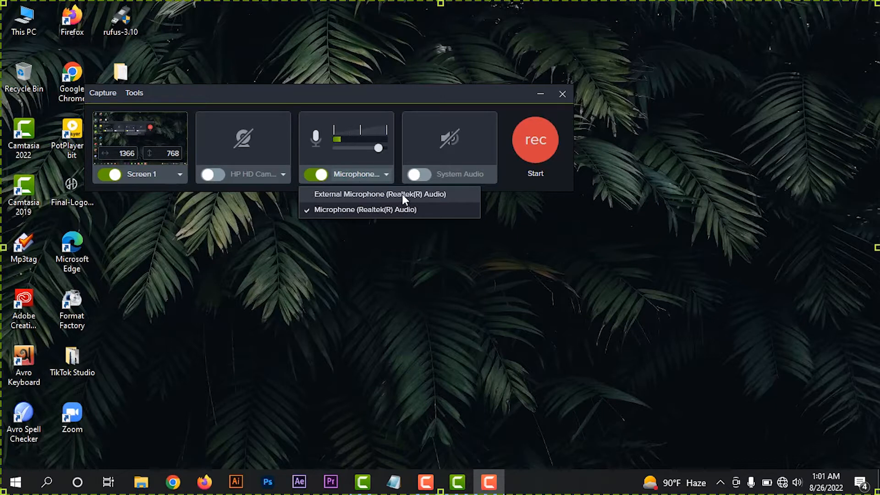
{"action": "left_click", "coordinate": [378, 176]}
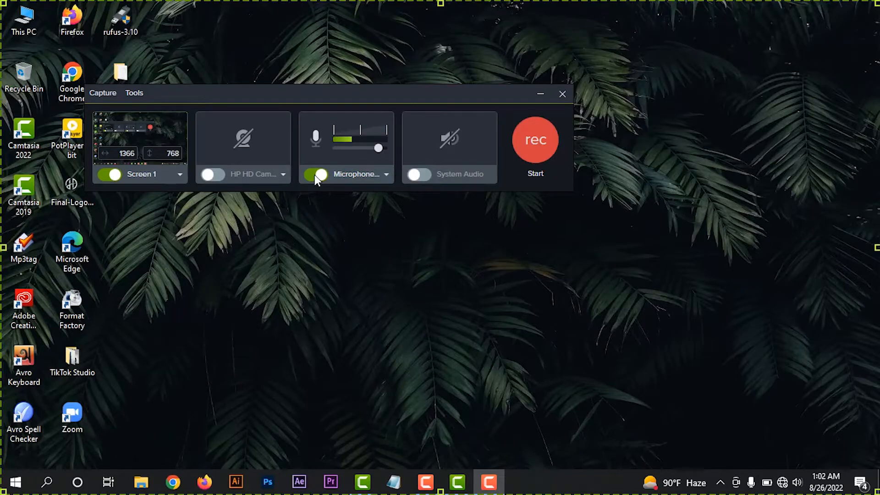
{"action": "left_click", "coordinate": [315, 174]}
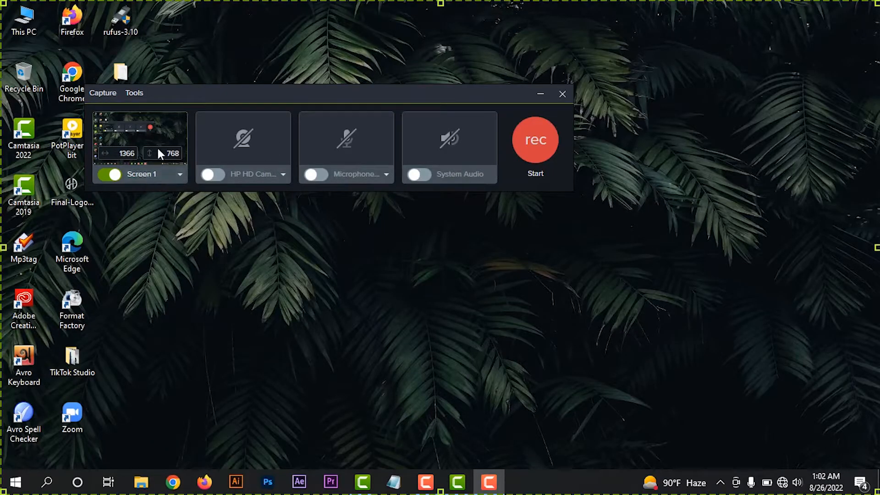
{"action": "left_click", "coordinate": [529, 143]}
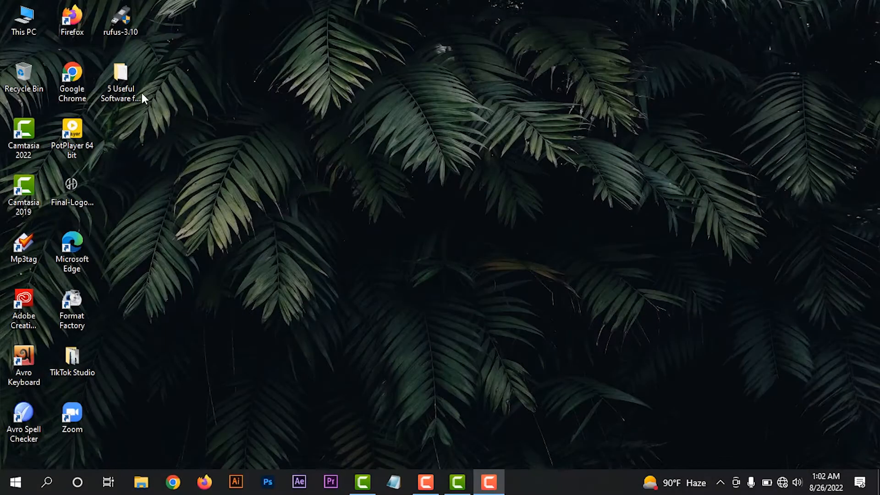
- Browse This PC › VIDEOS (E:) › user folder › Mobile Apps Tutorials › Videos, then minimize Explorer
{"action": "double_click", "coordinate": [29, 18]}
{"action": "left_click", "coordinate": [494, 229]}
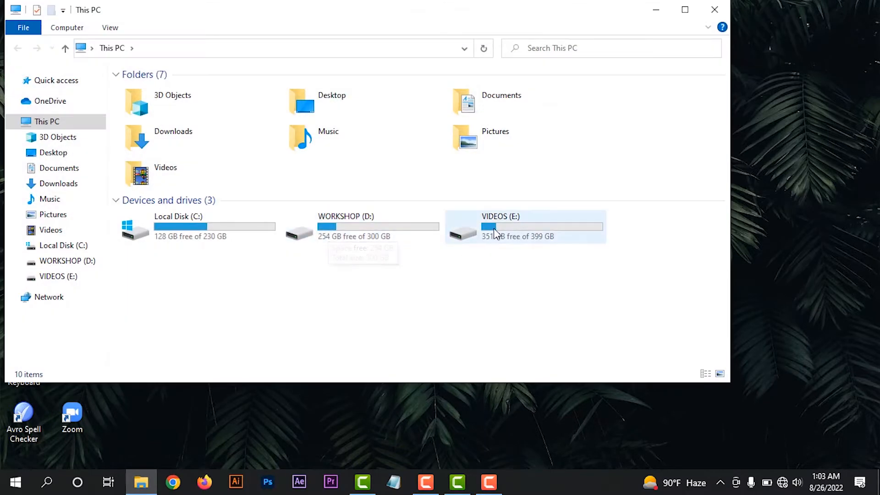
{"action": "double_click", "coordinate": [493, 229]}
{"action": "double_click", "coordinate": [227, 103]}
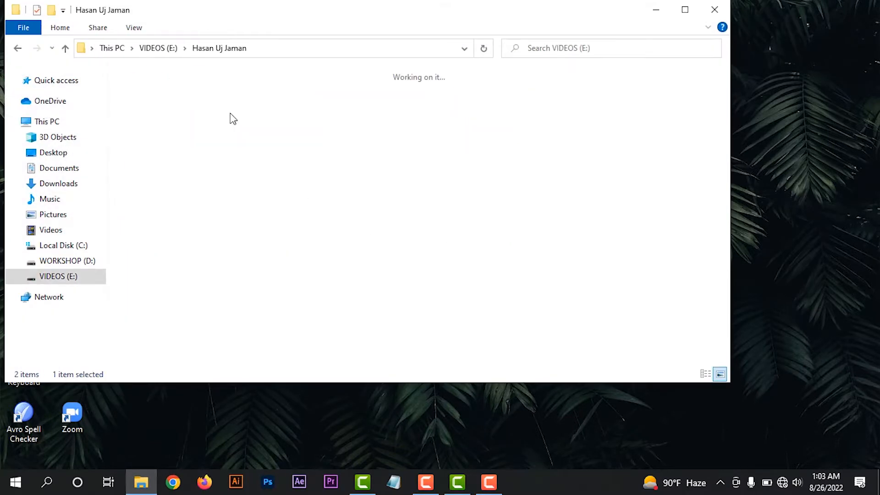
{"action": "double_click", "coordinate": [150, 187]}
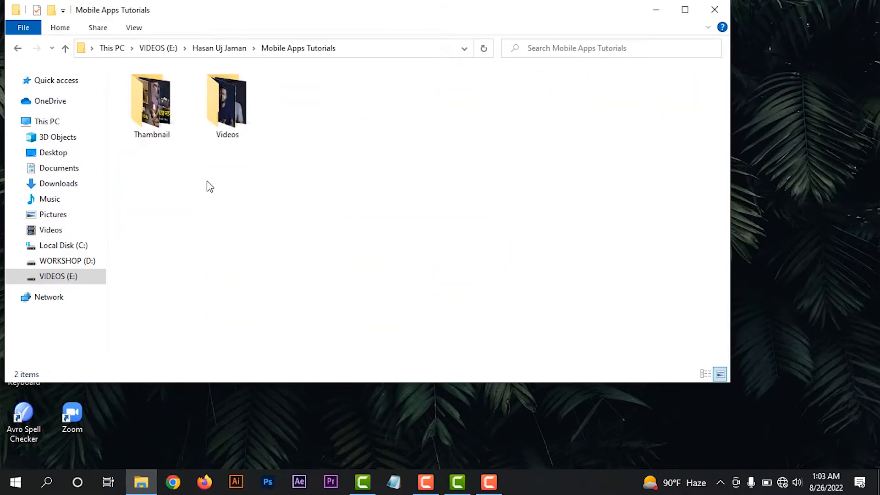
{"action": "double_click", "coordinate": [244, 123]}
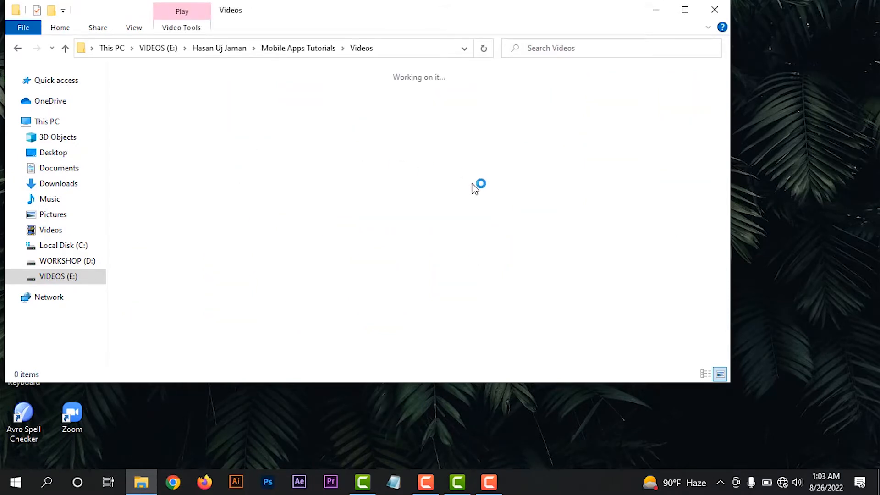
{"action": "scroll", "coordinate": [458, 202], "scroll_direction": "down", "scroll_amount": 5}
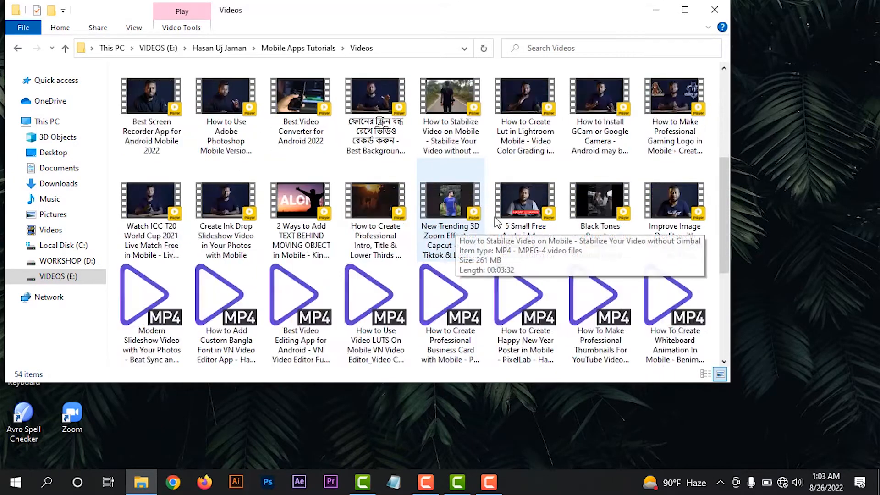
{"action": "scroll", "coordinate": [541, 207], "scroll_direction": "up", "scroll_amount": 4}
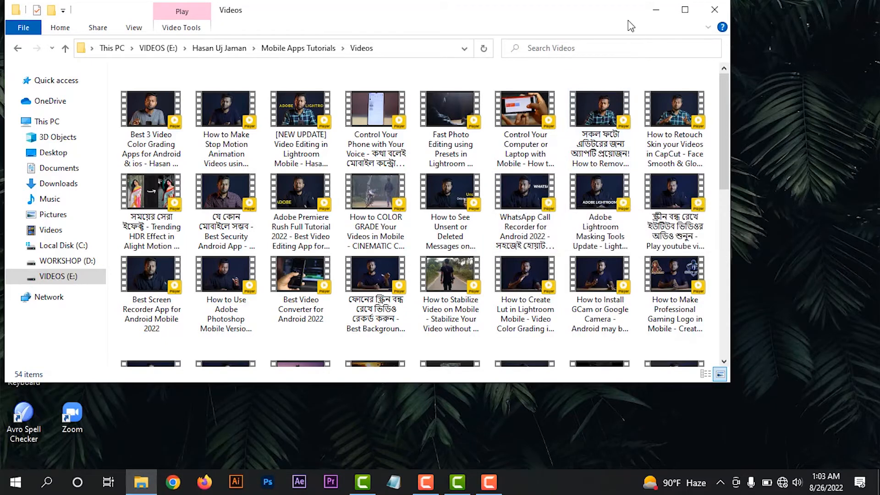
{"action": "left_click", "coordinate": [650, 13]}
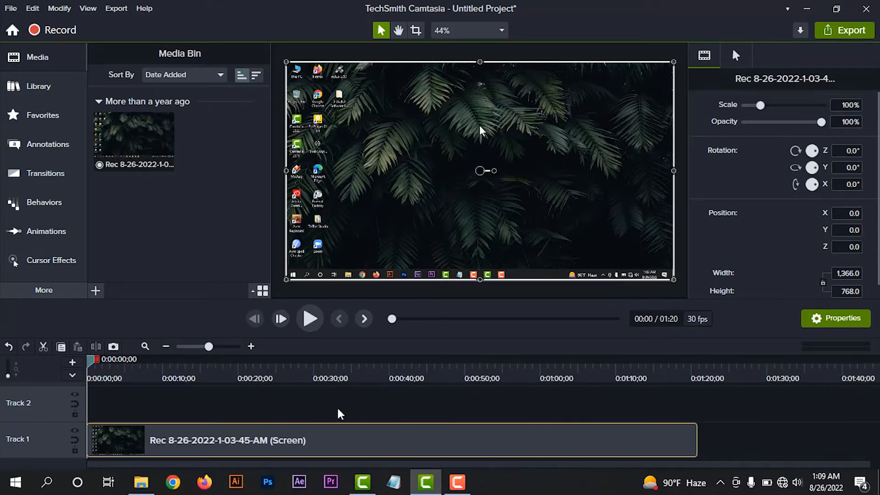
{"action": "left_click_drag", "start_coordinate": [210, 350], "coordinate": [209, 350]}
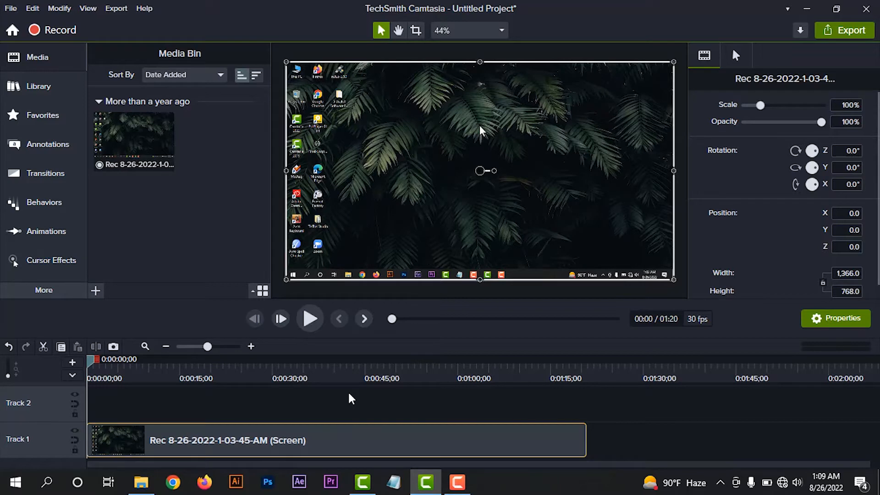
{"action": "left_click_drag", "start_coordinate": [362, 300], "coordinate": [363, 269]}
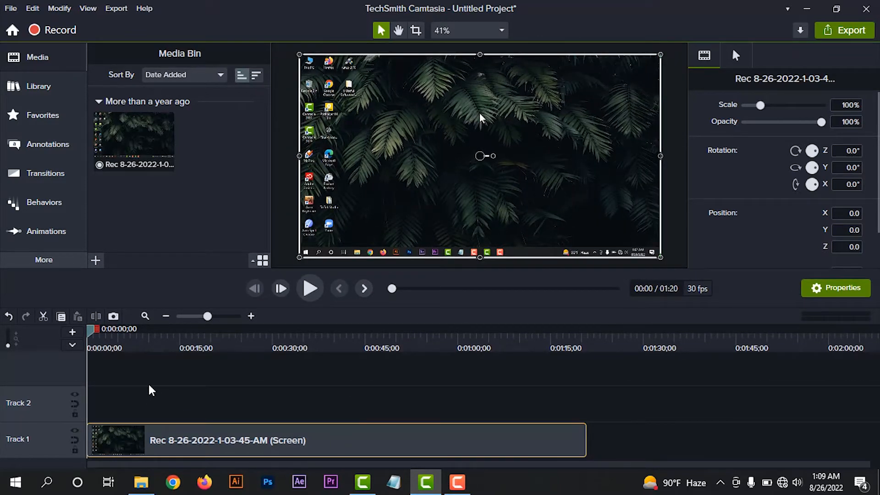
{"action": "left_click_drag", "start_coordinate": [363, 269], "coordinate": [362, 292]}
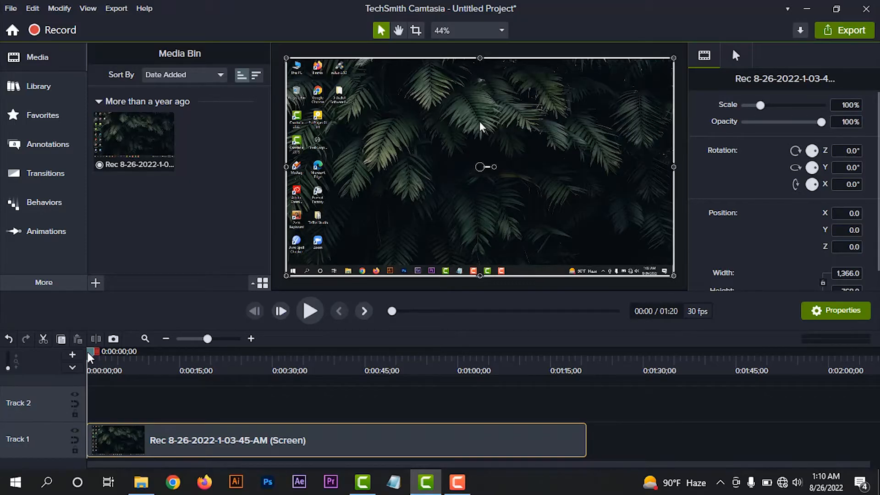
- Drag the playhead to 0:00:11;14 on the timeline
{"action": "left_click_drag", "start_coordinate": [89, 358], "coordinate": [158, 442]}
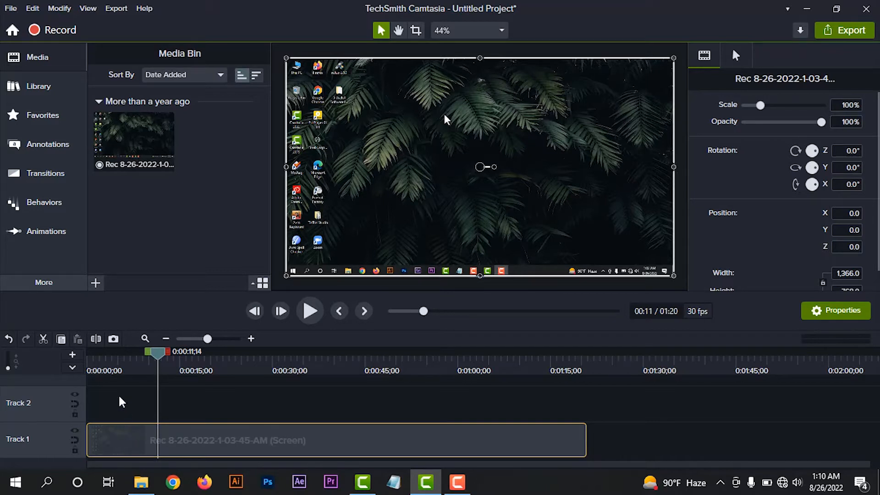
- Split the recording at 0:00:11;14, delete the opening piece, and slide the rest to 0:00
{"action": "left_click", "coordinate": [96, 339]}
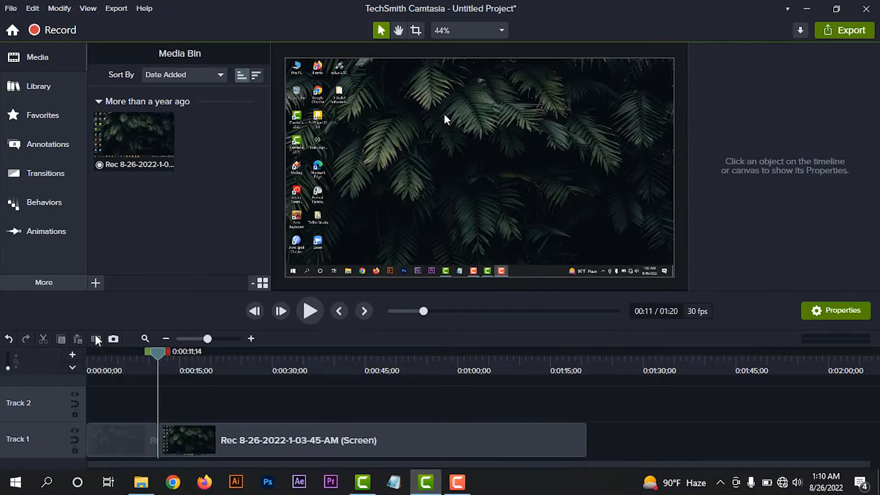
{"action": "left_click", "coordinate": [145, 448]}
{"action": "left_click", "coordinate": [202, 446]}
{"action": "left_click", "coordinate": [129, 441]}
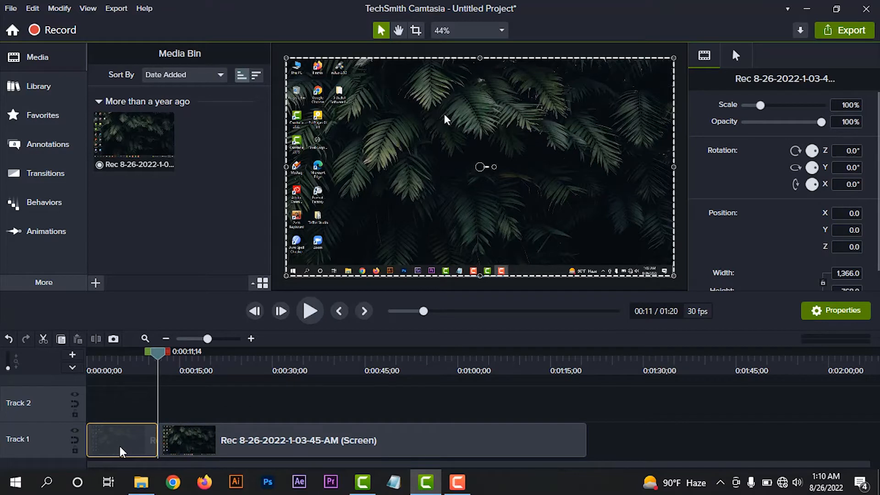
{"action": "key", "text": "Delete"}
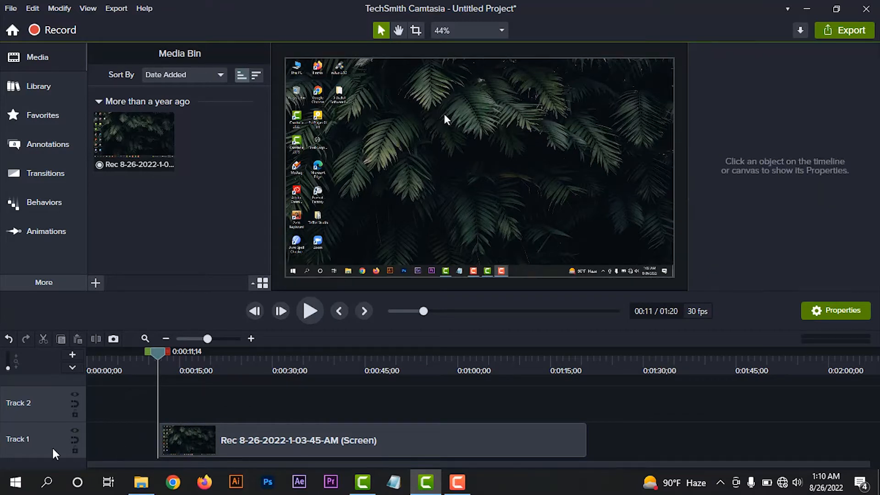
{"action": "left_click_drag", "start_coordinate": [191, 444], "coordinate": [102, 445]}
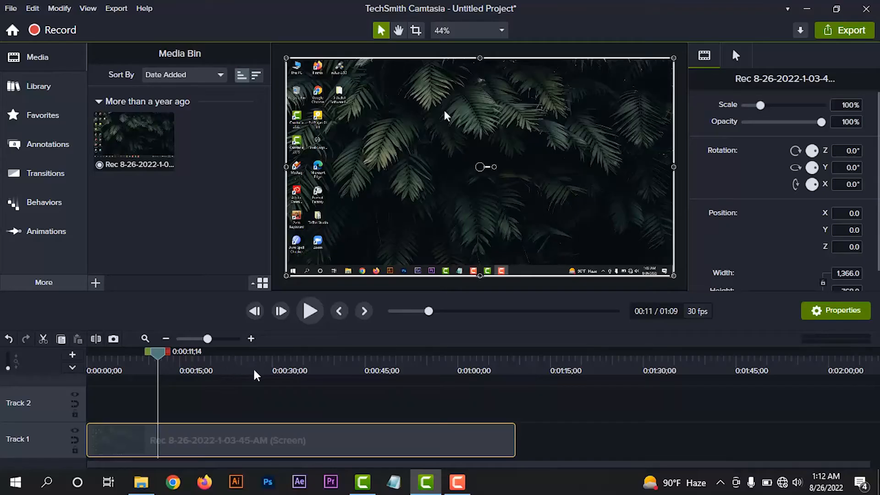
{"action": "left_click_drag", "start_coordinate": [162, 355], "coordinate": [339, 376]}
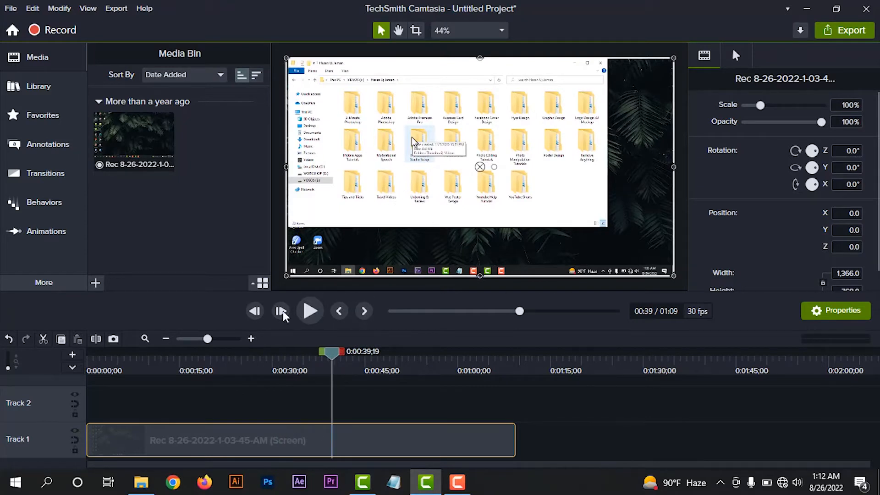
- Export a still frame at 0:00:39;19 to the media bin, then delete its Track 2 clip
{"action": "left_click", "coordinate": [115, 340]}
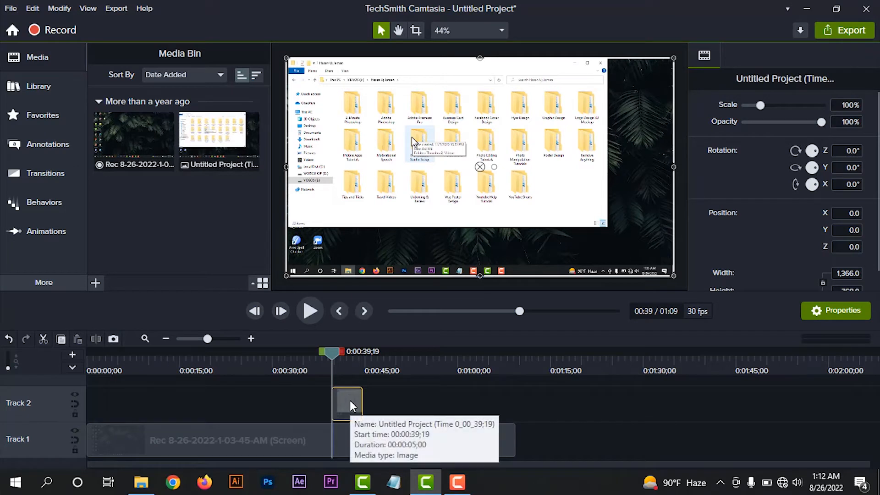
{"action": "left_click", "coordinate": [351, 352]}
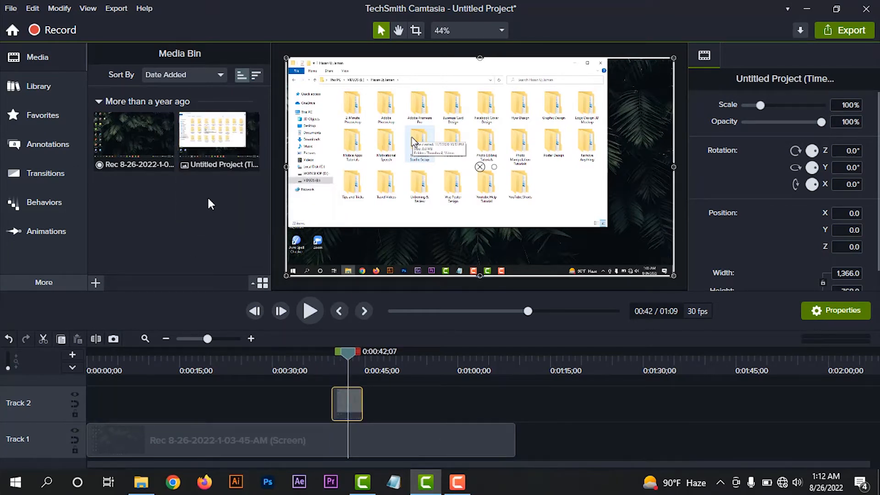
{"action": "left_click", "coordinate": [333, 360]}
{"action": "left_click", "coordinate": [376, 399]}
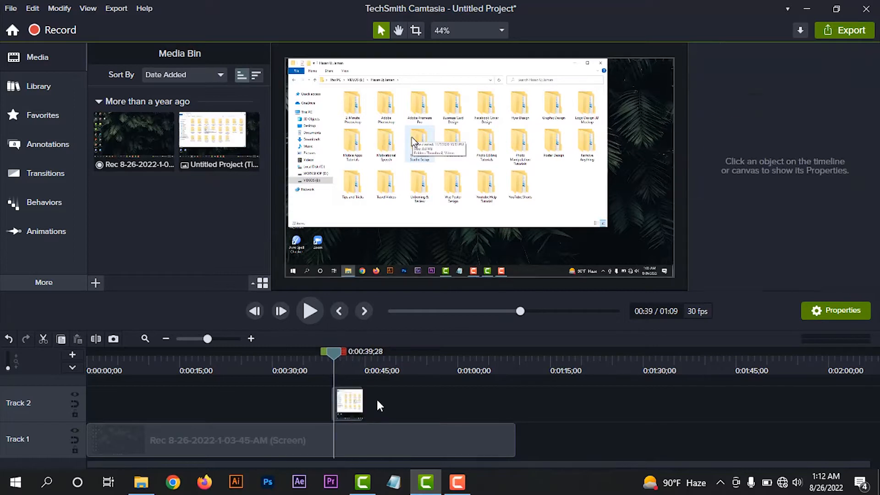
{"action": "left_click", "coordinate": [351, 404]}
{"action": "key", "text": "Delete"}
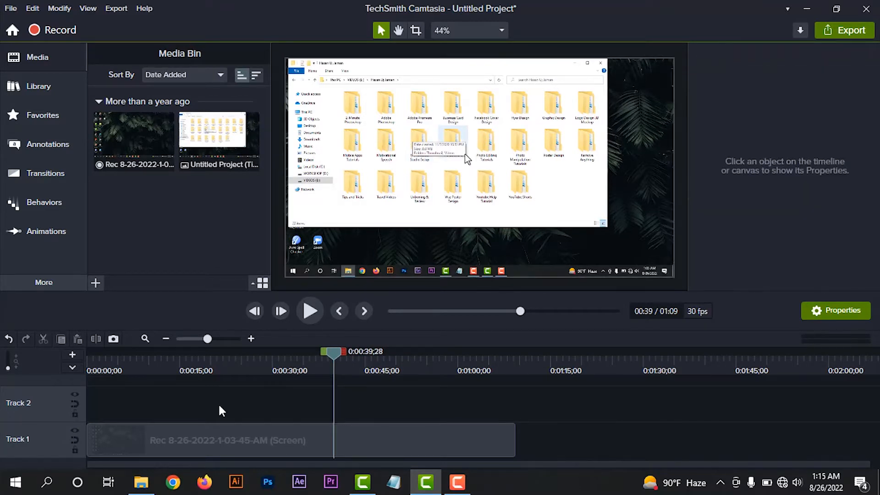
- Toggle Track 1's visibility and lock, leaving it visible and unlocked
{"action": "left_click", "coordinate": [74, 430]}
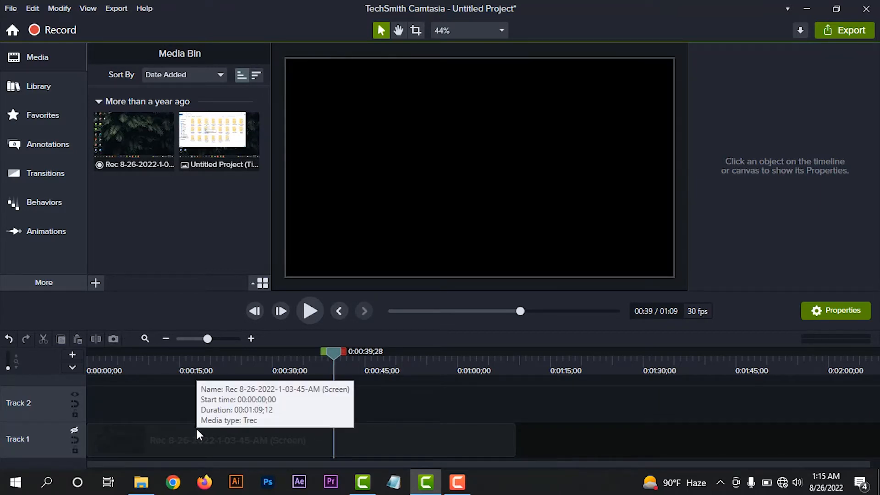
{"action": "left_click", "coordinate": [73, 431]}
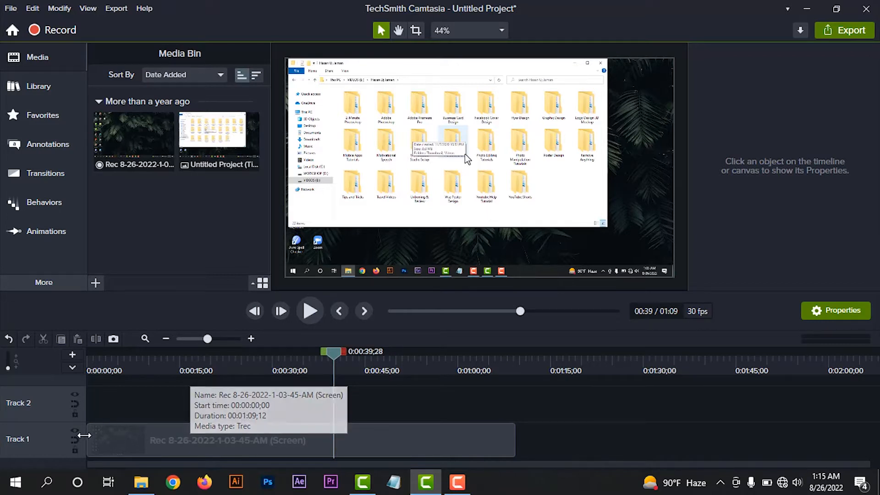
{"action": "left_click", "coordinate": [75, 450]}
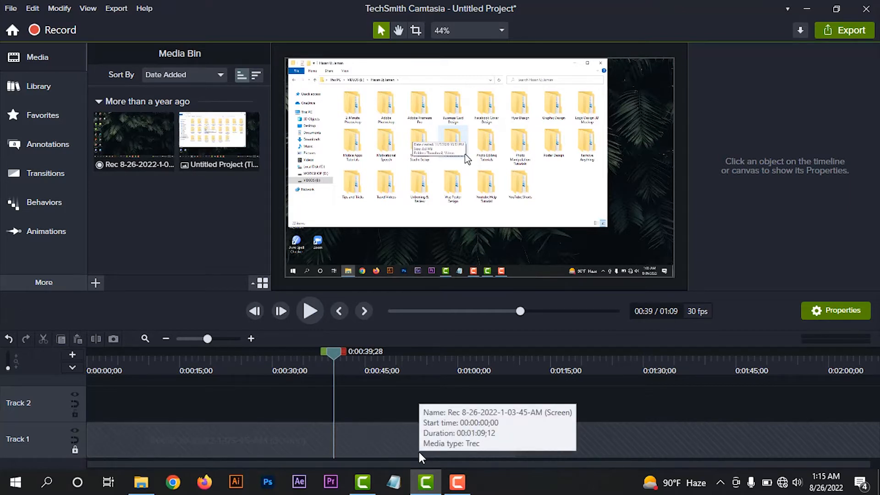
{"action": "left_click", "coordinate": [75, 450]}
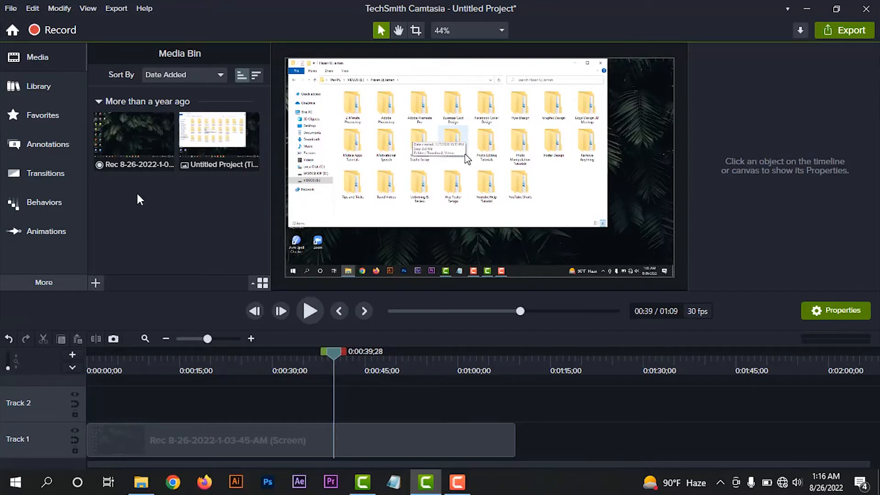
- Import the MP3, production ID 5052604, production ID 4957762 and video.mp4 from Downloads
{"action": "right_click", "coordinate": [137, 196]}
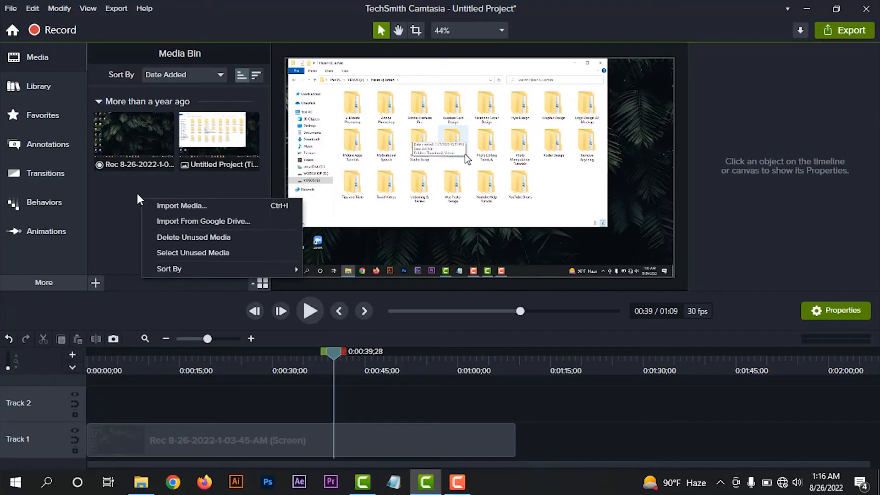
{"action": "left_click", "coordinate": [188, 205]}
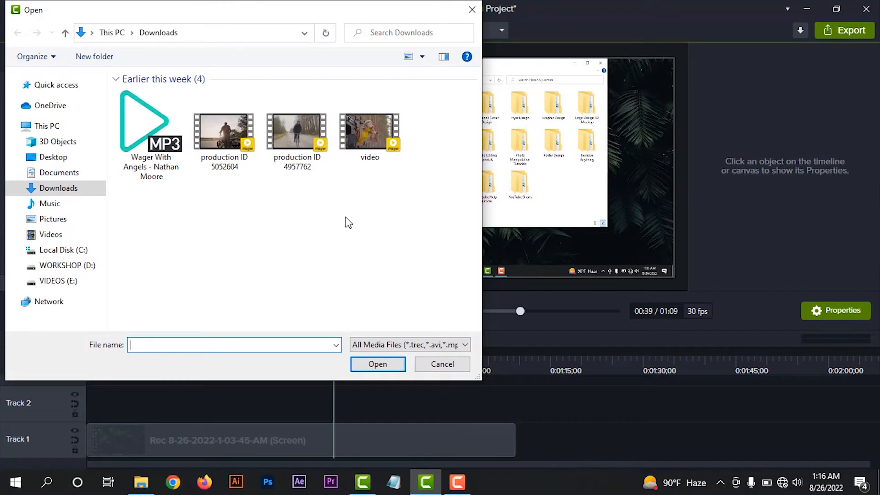
{"action": "left_click_drag", "start_coordinate": [380, 222], "coordinate": [142, 129]}
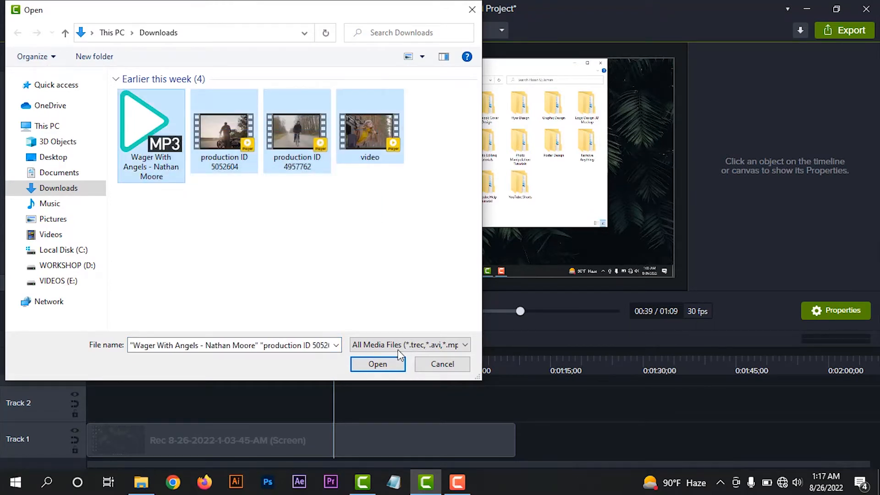
{"action": "left_click", "coordinate": [377, 365]}
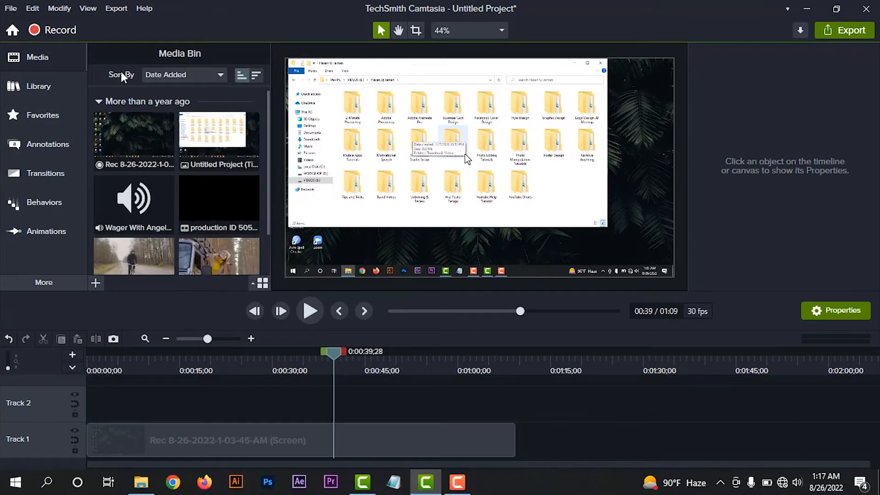
{"action": "left_click", "coordinate": [173, 74]}
{"action": "left_click", "coordinate": [159, 91]}
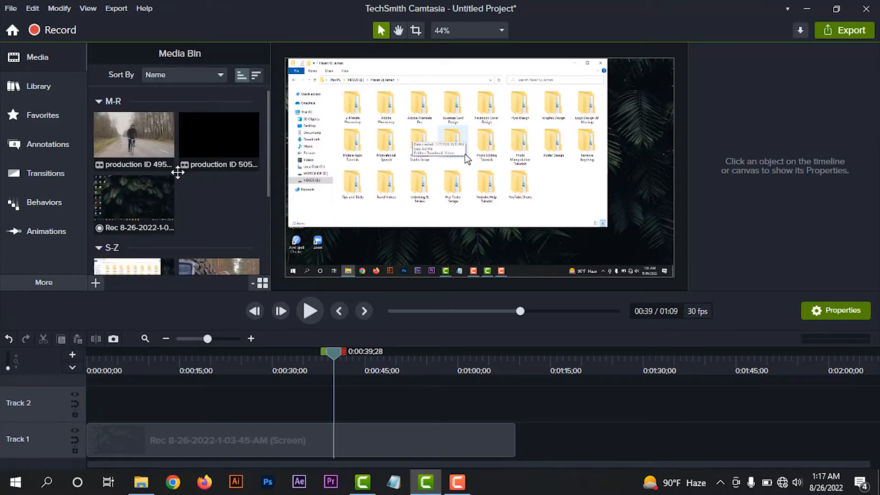
{"action": "scroll", "coordinate": [169, 199], "scroll_direction": "down", "scroll_amount": 1}
{"action": "scroll", "coordinate": [168, 199], "scroll_direction": "down", "scroll_amount": 2}
{"action": "scroll", "coordinate": [186, 197], "scroll_direction": "up", "scroll_amount": 3}
{"action": "left_click", "coordinate": [188, 76]}
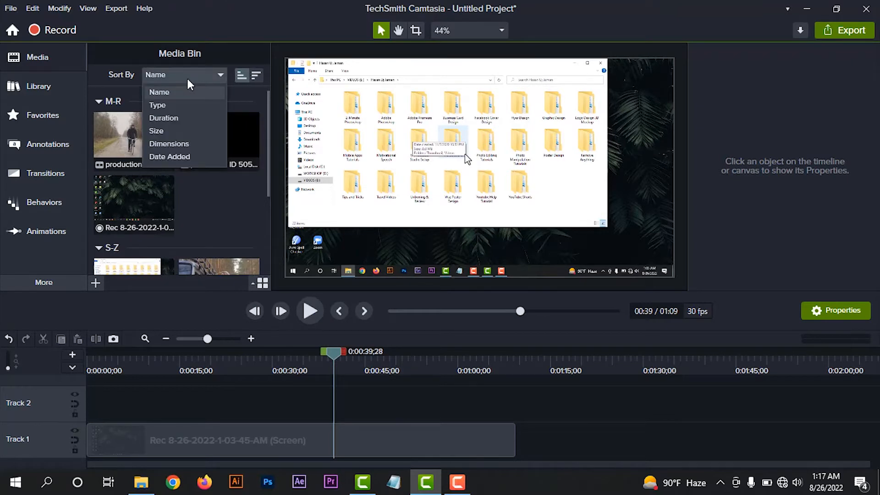
{"action": "left_click", "coordinate": [161, 156]}
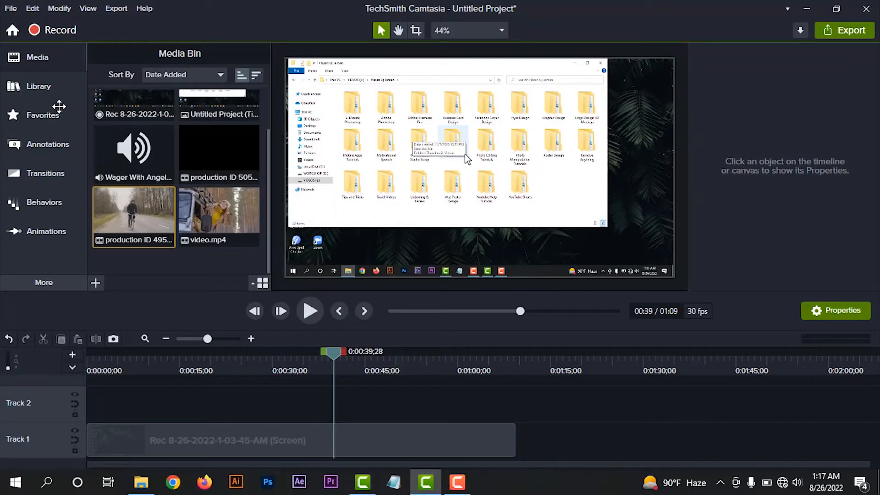
- Open the Library and expand Callouts › Indicator + Text › DIY Examples
{"action": "left_click", "coordinate": [47, 87]}
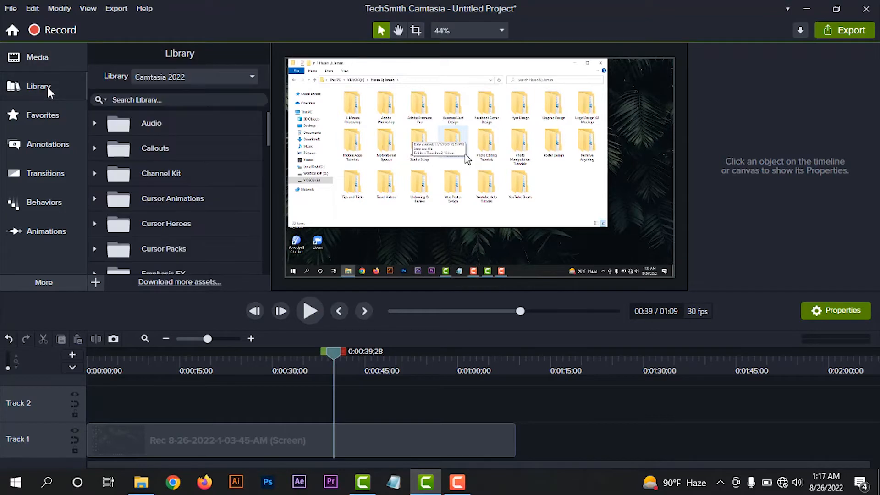
{"action": "scroll", "coordinate": [201, 155], "scroll_direction": "down", "scroll_amount": 5}
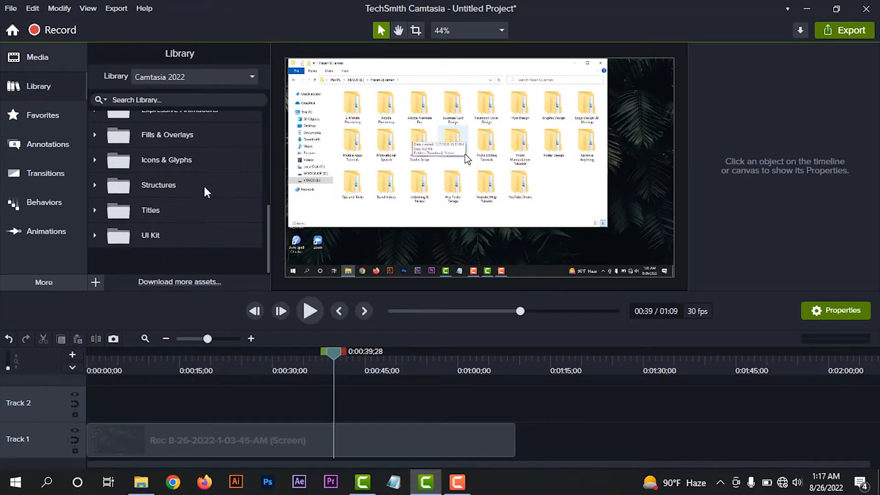
{"action": "scroll", "coordinate": [188, 171], "scroll_direction": "up", "scroll_amount": 3}
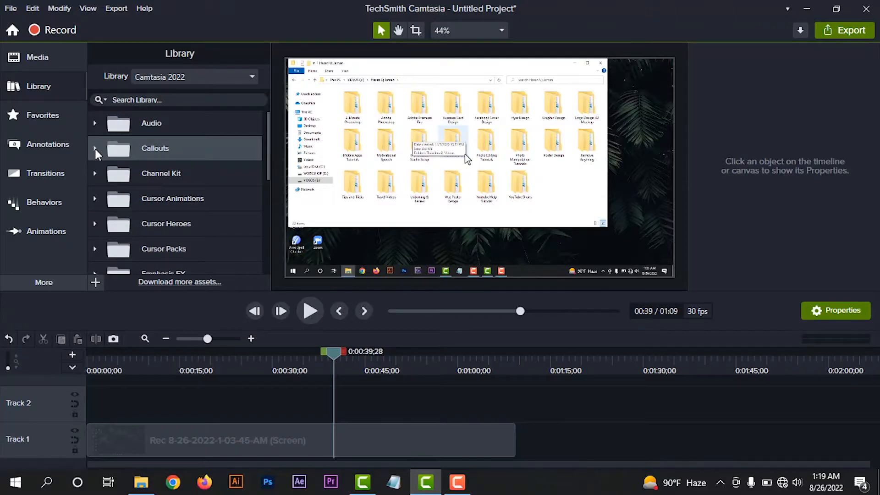
{"action": "left_click", "coordinate": [95, 148]}
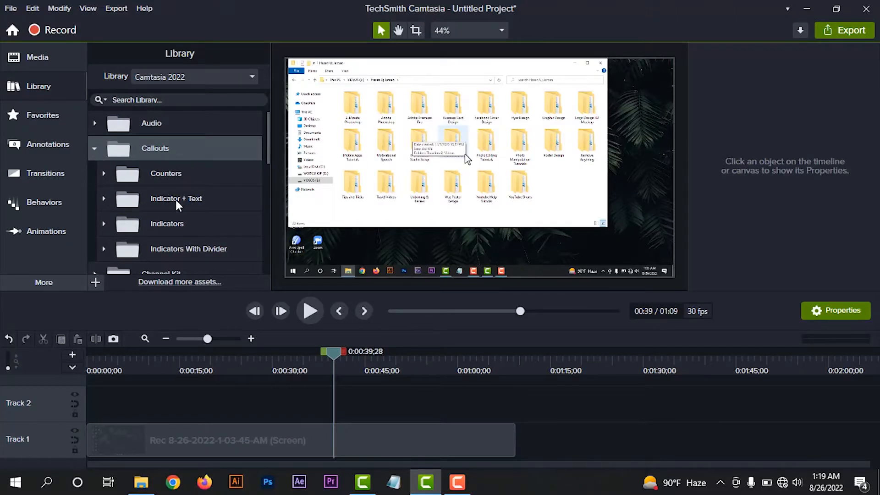
{"action": "left_click", "coordinate": [103, 199]}
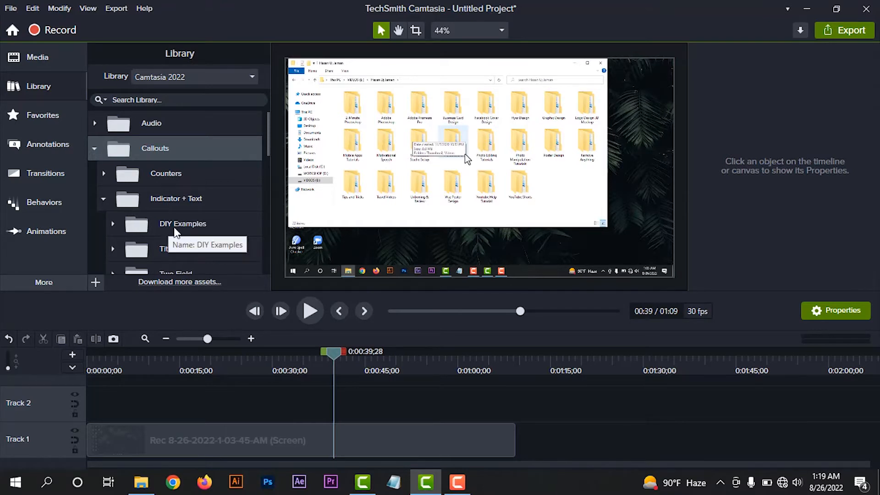
{"action": "left_click", "coordinate": [112, 223]}
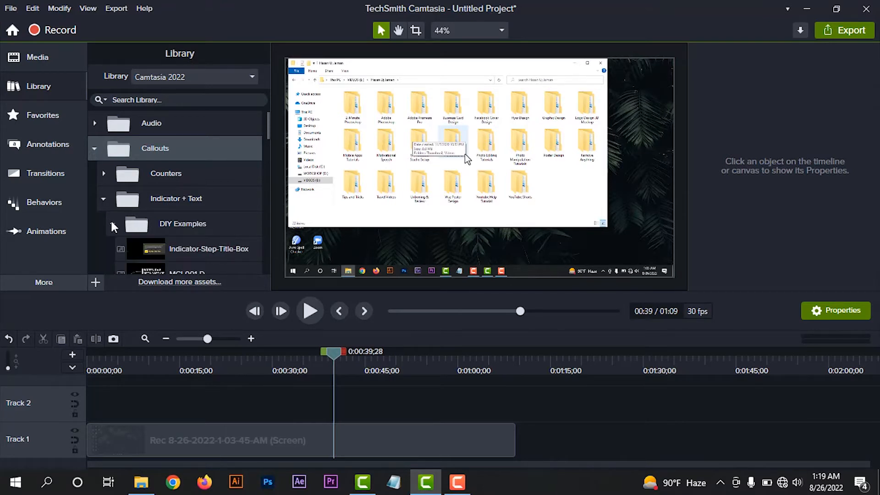
{"action": "scroll", "coordinate": [143, 241], "scroll_direction": "down", "scroll_amount": 3}
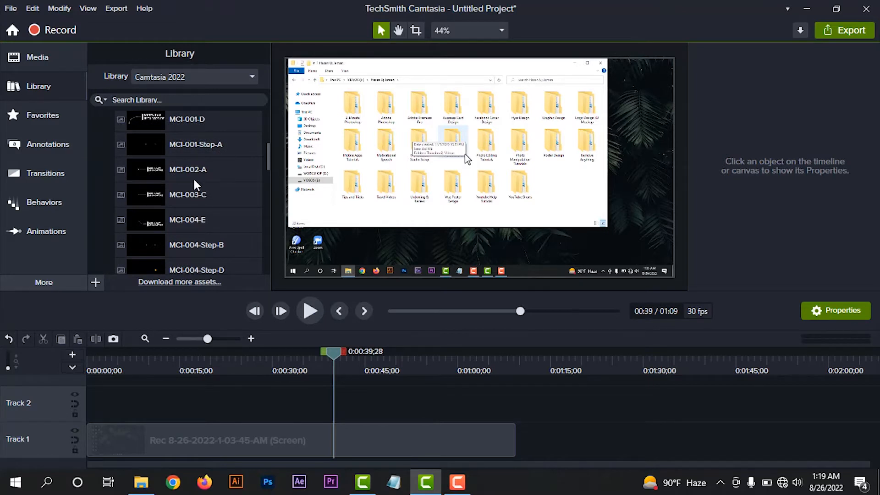
{"action": "scroll", "coordinate": [164, 158], "scroll_direction": "up", "scroll_amount": 1}
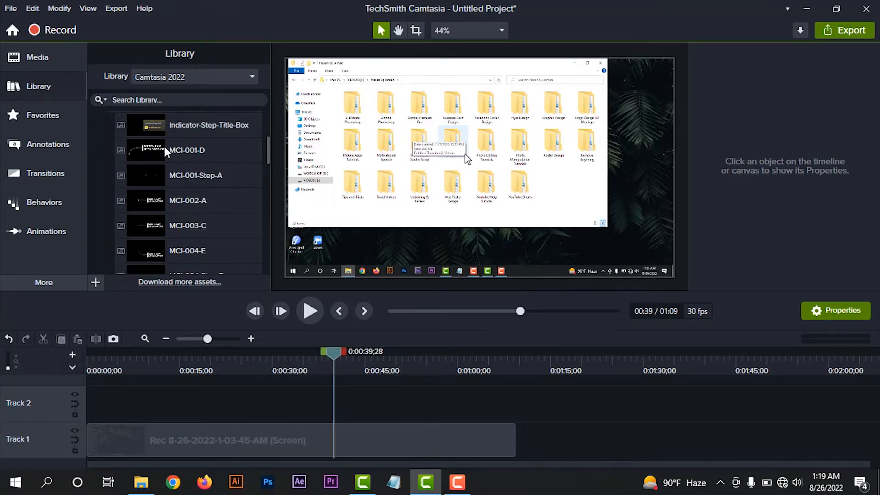
- Add MCI-001-D to Track 2 at 30 fps, halve its size, and move it lower right
{"action": "left_click_drag", "start_coordinate": [156, 146], "coordinate": [385, 404]}
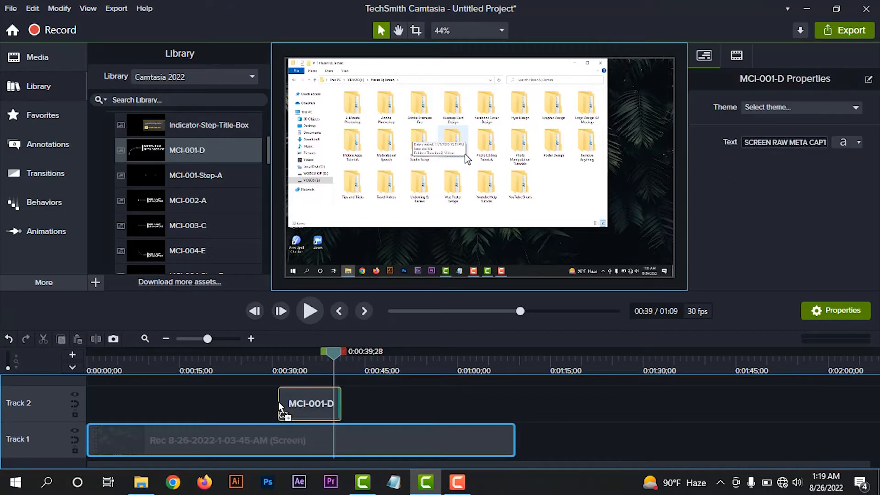
{"action": "left_click_drag", "start_coordinate": [279, 402], "coordinate": [279, 403]}
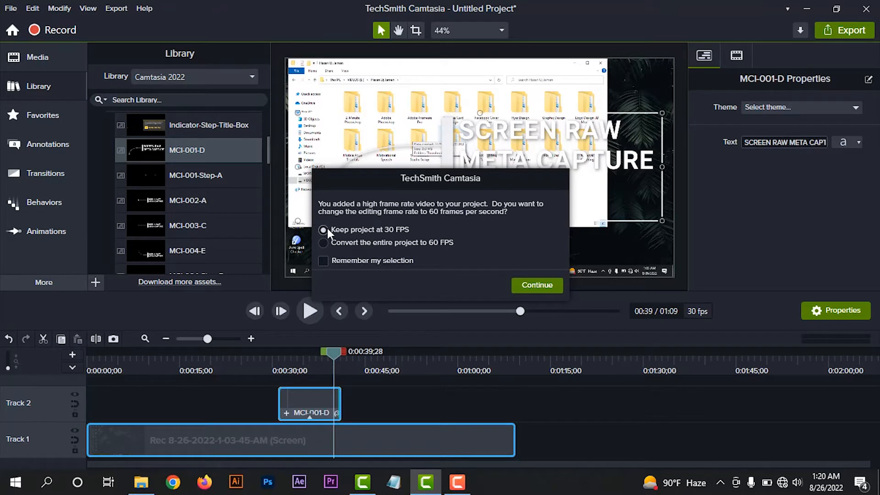
{"action": "left_click", "coordinate": [528, 286]}
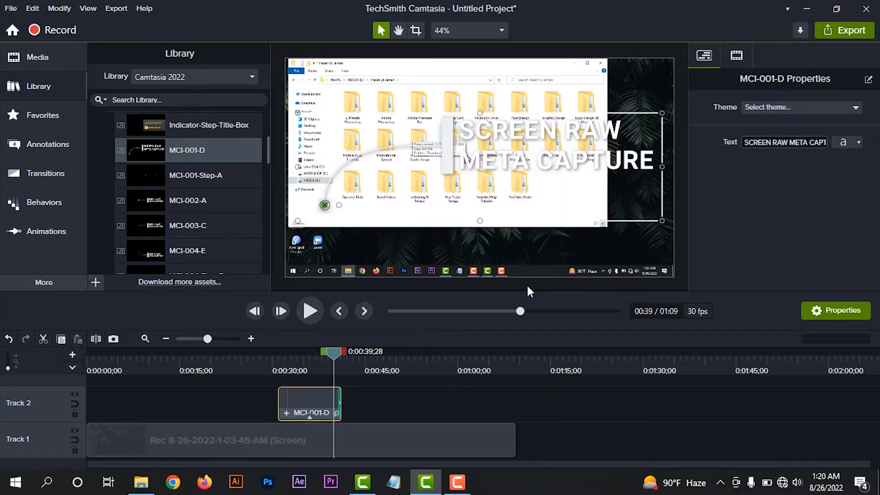
{"action": "left_click_drag", "start_coordinate": [664, 166], "coordinate": [496, 179]}
{"action": "left_click_drag", "start_coordinate": [418, 168], "coordinate": [559, 256]}
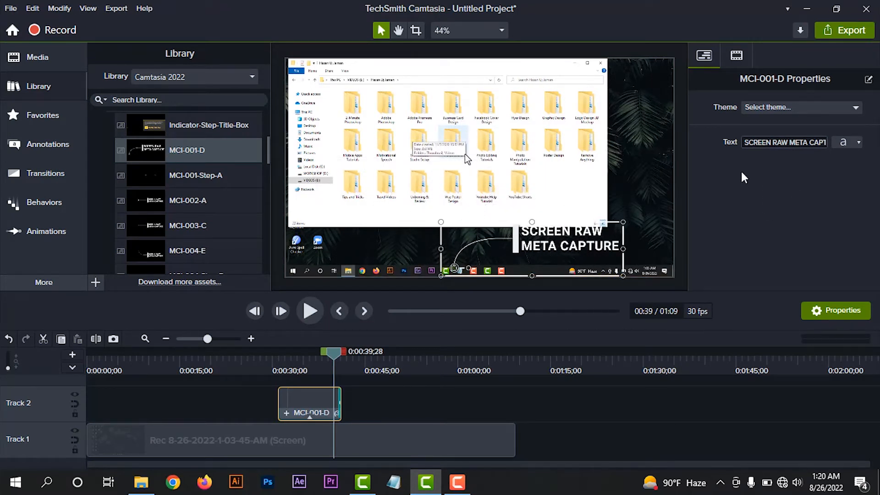
{"action": "left_click", "coordinate": [758, 140]}
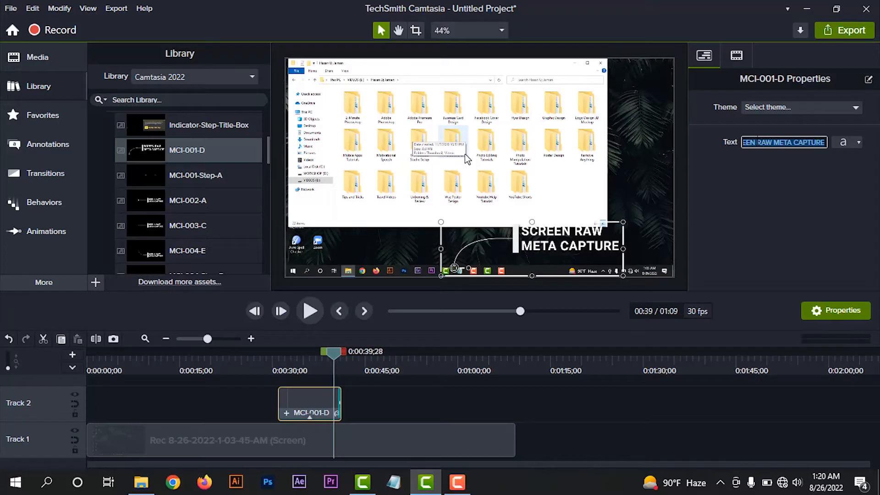
- Change the callout text to the presenter's name in Adobe Gothic Std B, then preview from 0:30
{"action": "type", "text": "hasan uj jaman"}
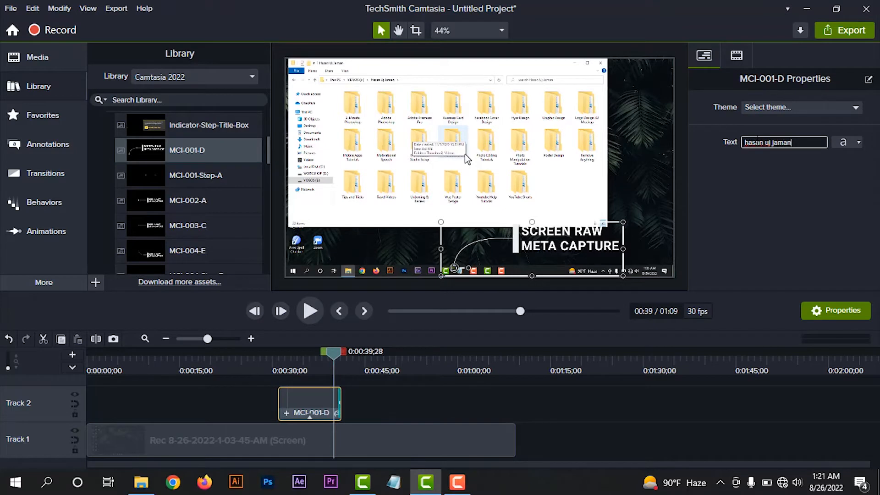
{"action": "left_click", "coordinate": [856, 141]}
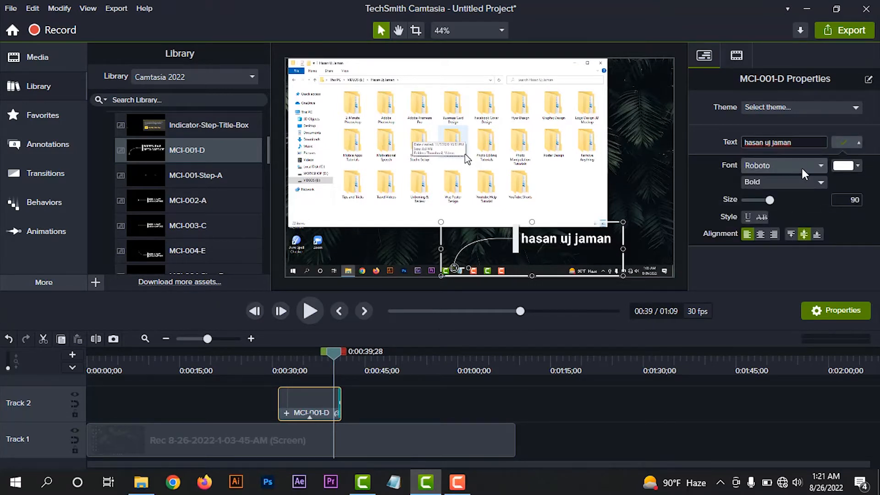
{"action": "left_click", "coordinate": [801, 166]}
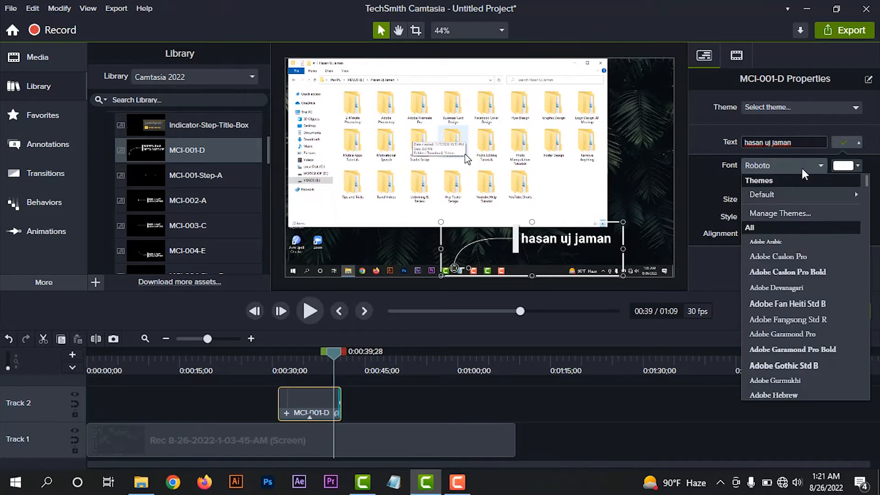
{"action": "left_click", "coordinate": [776, 366]}
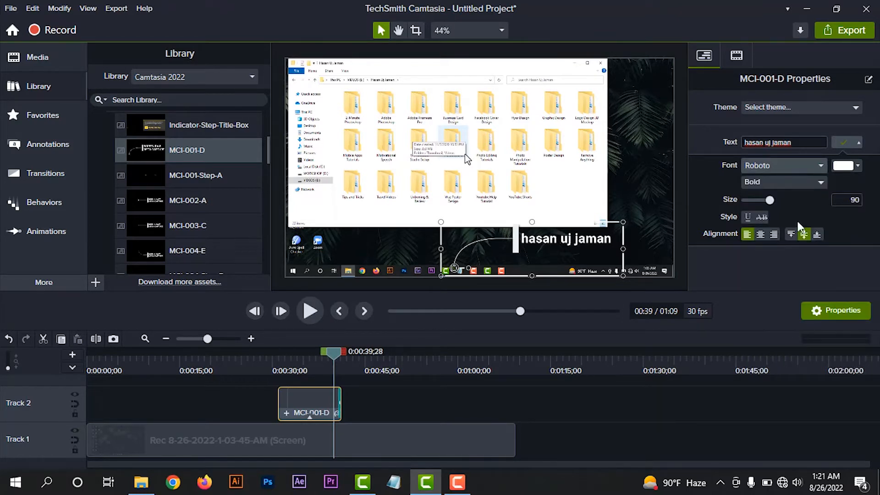
{"action": "left_click", "coordinate": [846, 166]}
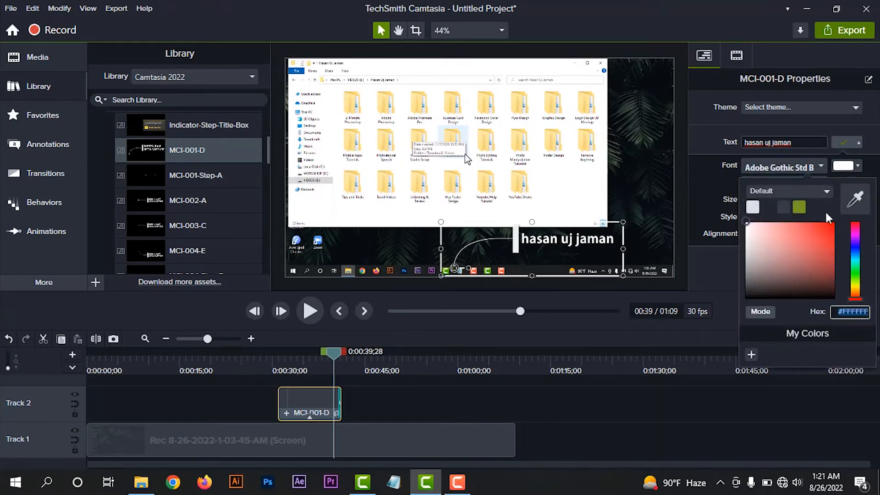
{"action": "key", "text": "Escape"}
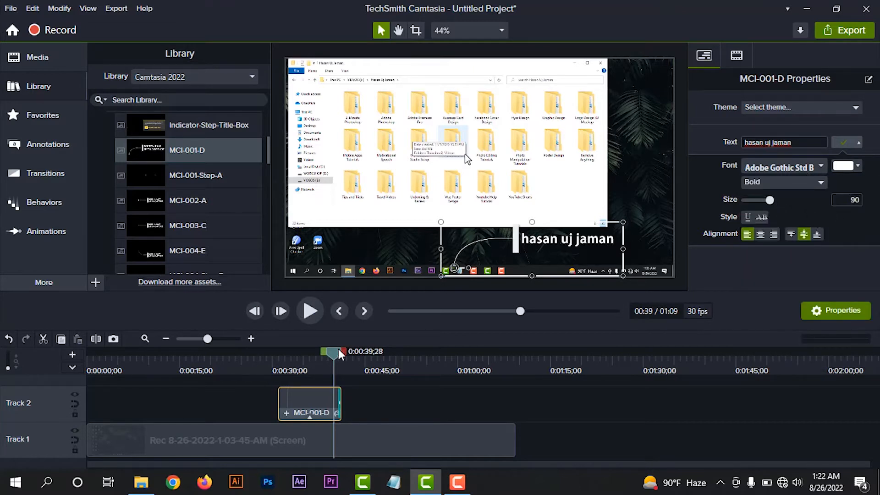
{"action": "left_click_drag", "start_coordinate": [331, 352], "coordinate": [279, 354]}
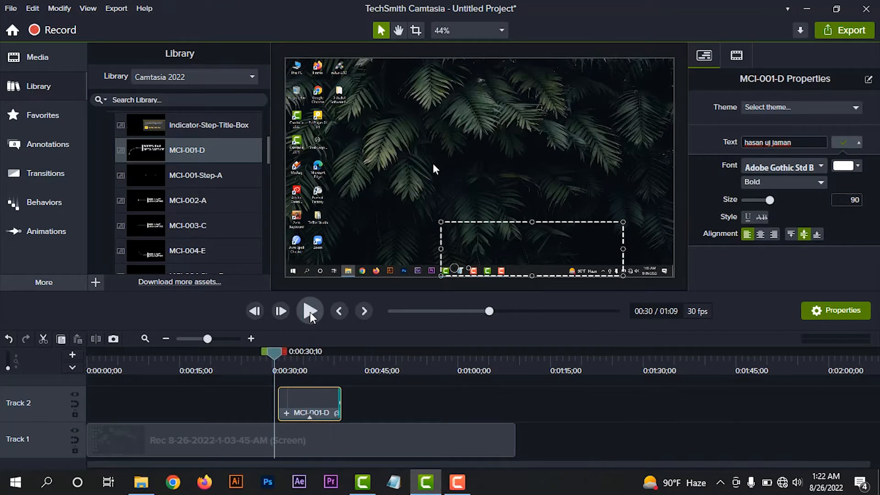
{"action": "left_click", "coordinate": [310, 312]}
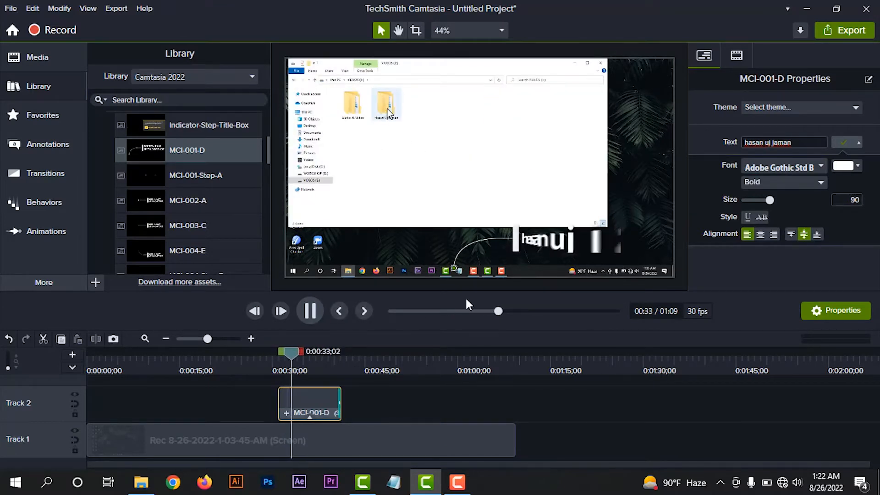
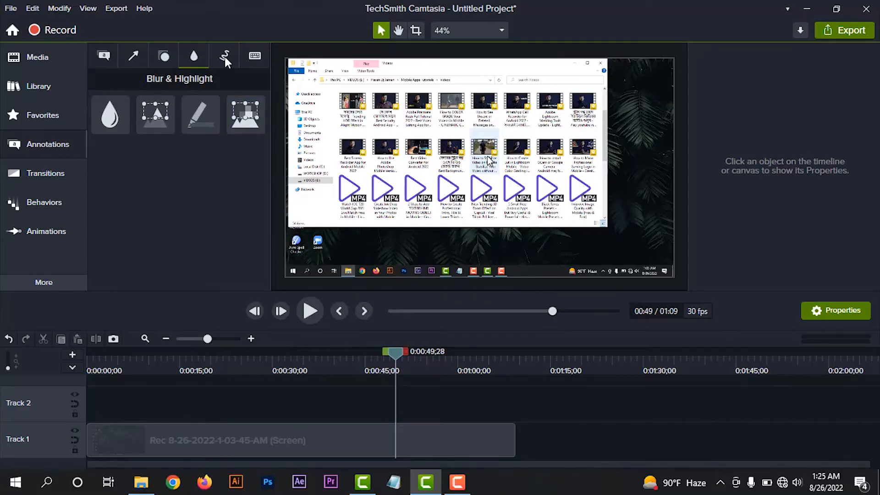
- Delete the red Sketch Motion rectangle clip from Track 2, leaving only the screen recording
{"action": "left_click", "coordinate": [225, 56]}
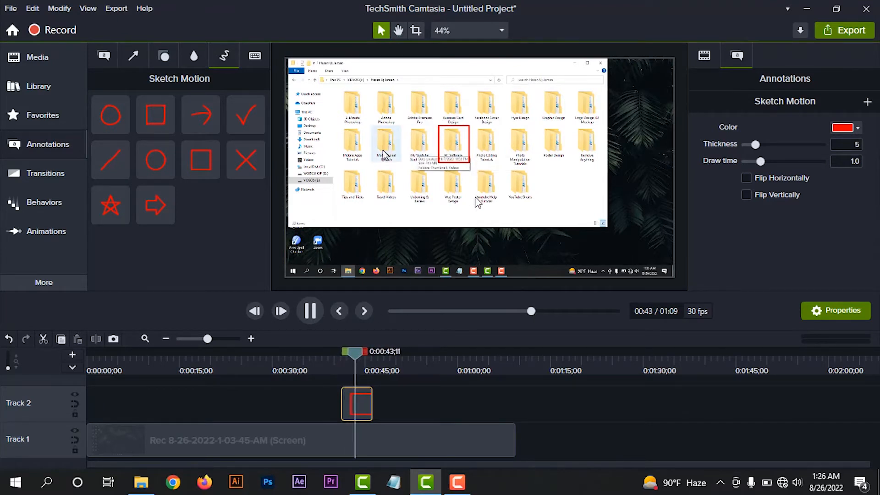
{"action": "key", "text": "space"}
{"action": "left_click", "coordinate": [261, 55]}
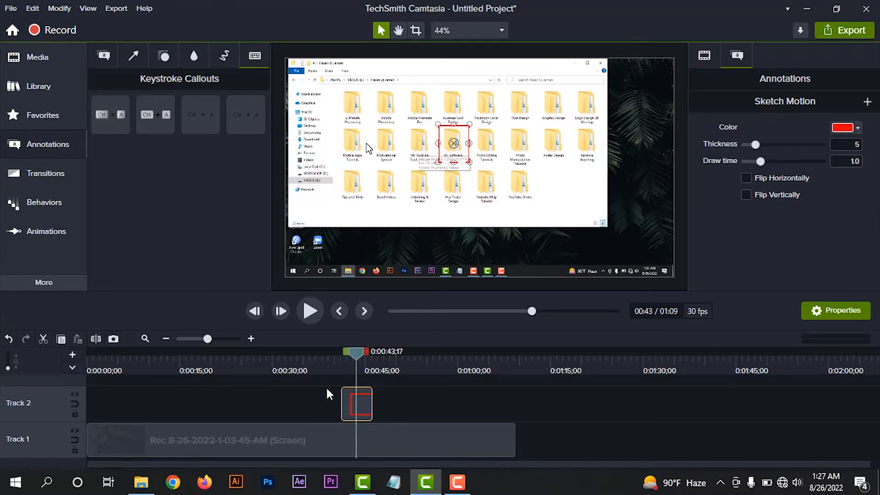
{"action": "left_click_drag", "start_coordinate": [320, 390], "coordinate": [429, 416]}
{"action": "key", "text": "Delete"}
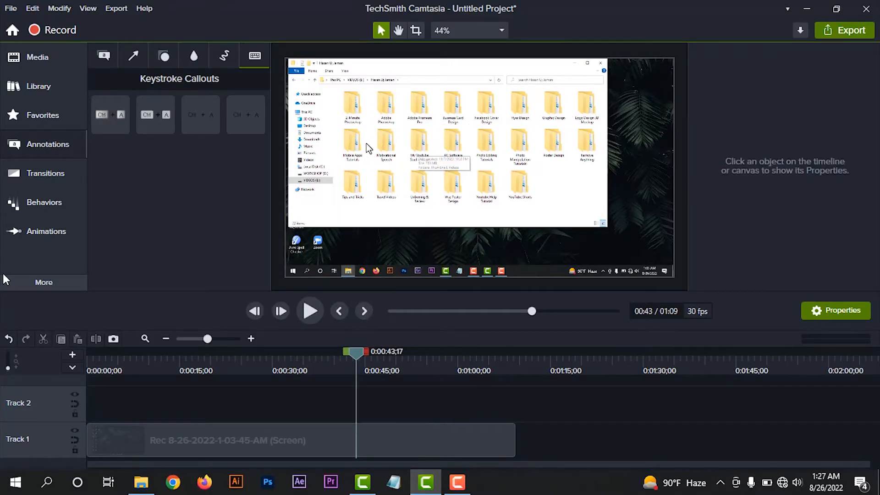
- Place the cycling road clip and then video.mp4 on Track 1 after the screen recording
{"action": "left_click", "coordinate": [49, 171]}
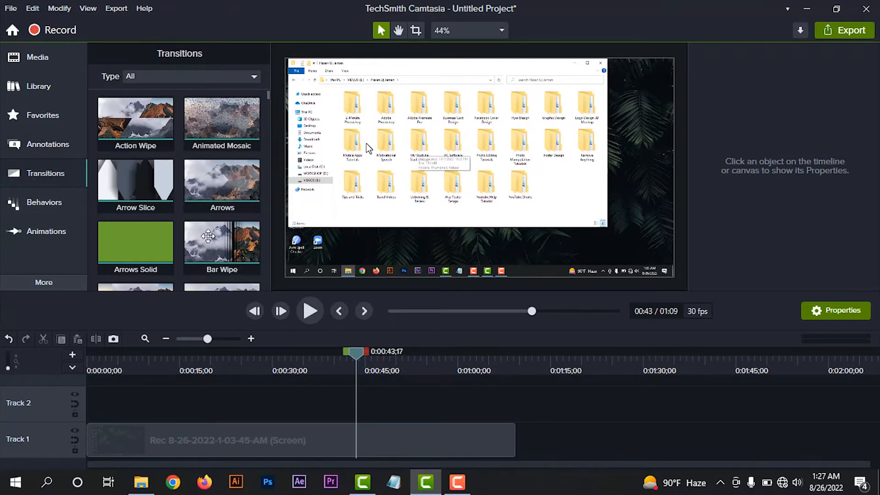
{"action": "scroll", "coordinate": [208, 216], "scroll_direction": "down", "scroll_amount": 2}
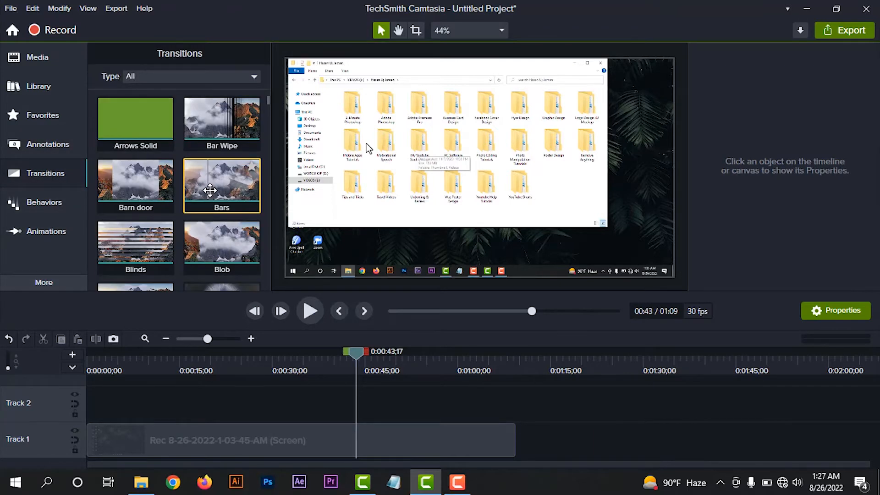
{"action": "scroll", "coordinate": [210, 190], "scroll_direction": "down", "scroll_amount": 1}
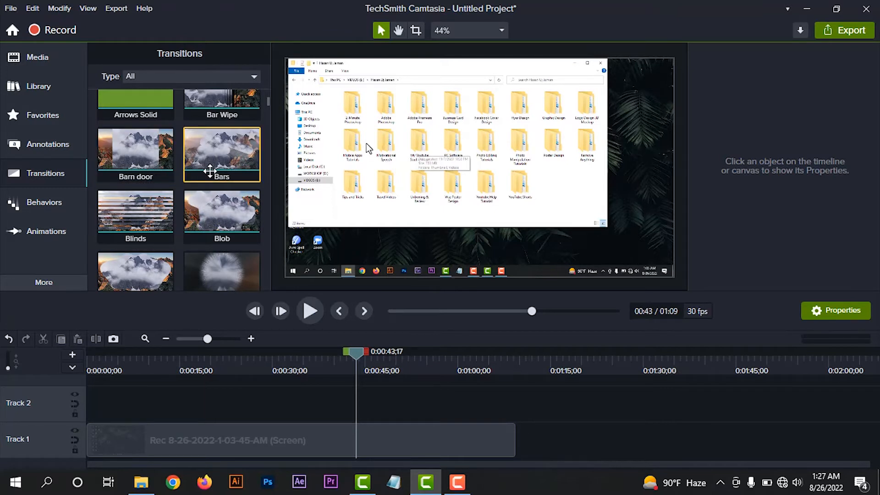
{"action": "left_click", "coordinate": [44, 54]}
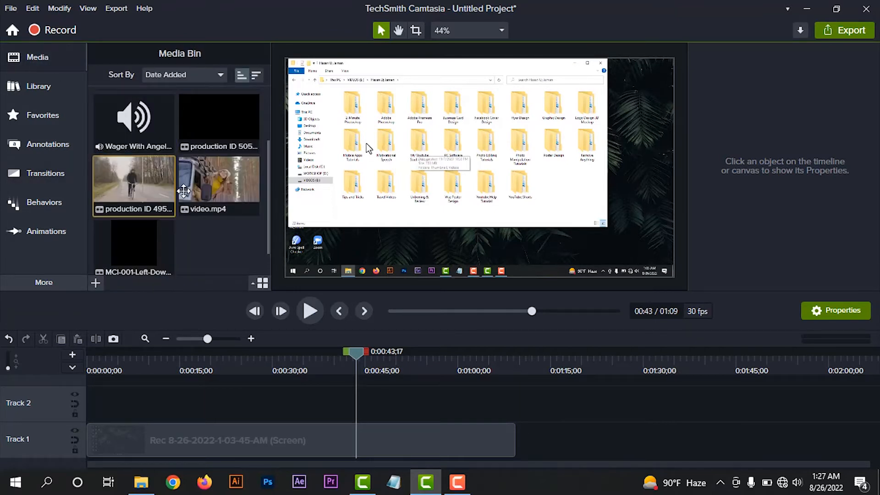
{"action": "left_click_drag", "start_coordinate": [553, 434], "coordinate": [549, 436]}
{"action": "left_click_drag", "start_coordinate": [686, 379], "coordinate": [641, 455]}
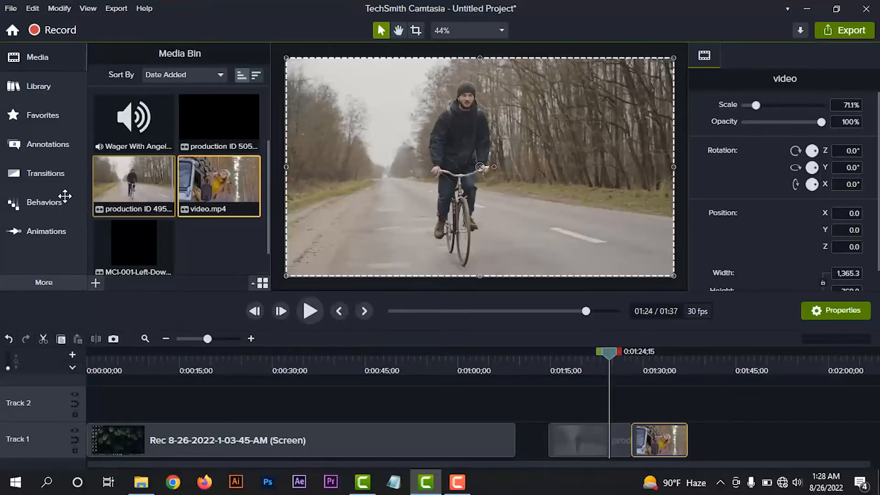
- Add a Burn transition between the new clips and preview it from about 1:26
{"action": "left_click", "coordinate": [50, 176]}
{"action": "scroll", "coordinate": [136, 188], "scroll_direction": "down", "scroll_amount": 5}
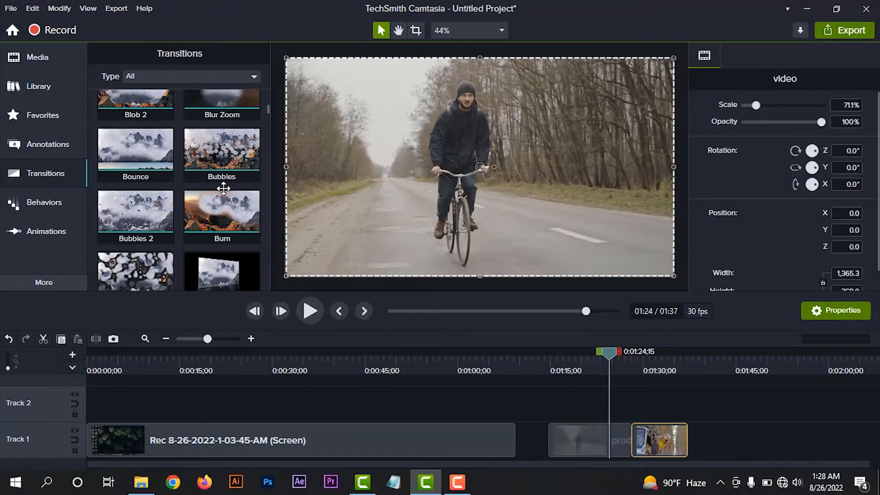
{"action": "mouse_move", "coordinate": [222, 120]}
{"action": "left_mouse_down"}
{"action": "mouse_move", "coordinate": [305, 191]}
{"action": "mouse_move", "coordinate": [597, 391]}
{"action": "mouse_move", "coordinate": [626, 441]}
{"action": "left_mouse_up"}
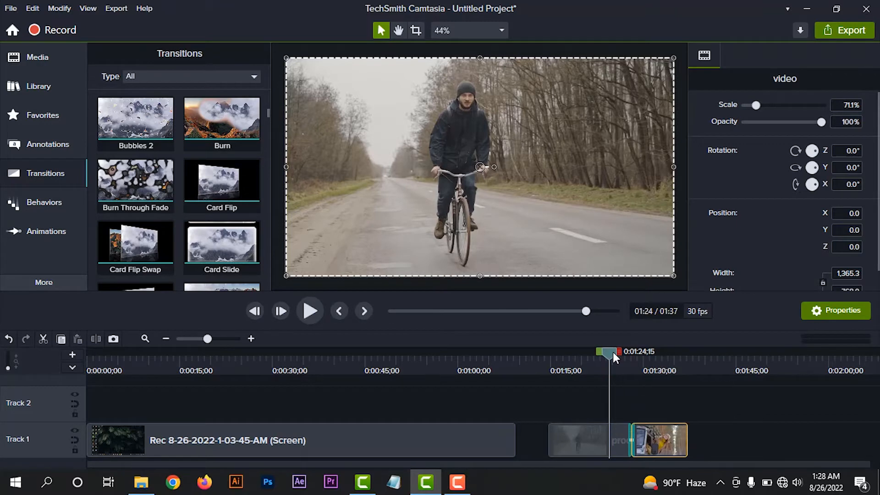
{"action": "left_click_drag", "start_coordinate": [613, 352], "coordinate": [626, 354]}
{"action": "key", "text": "space"}
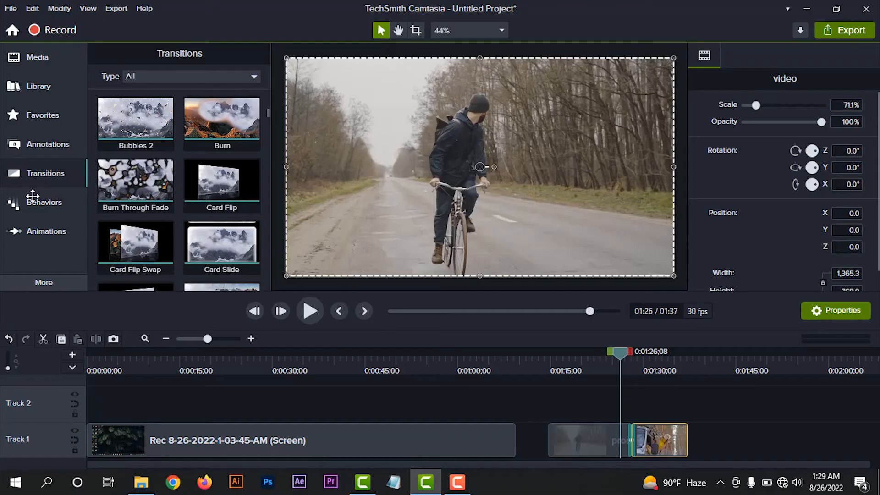
{"action": "left_click", "coordinate": [40, 204]}
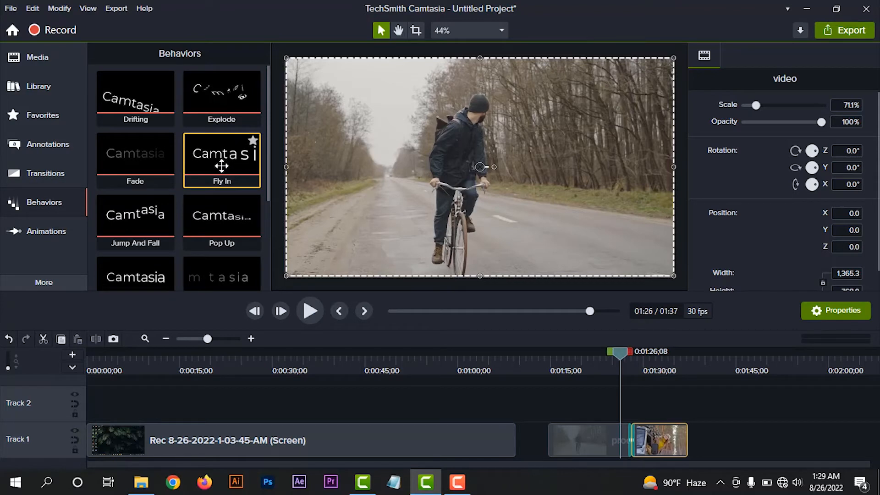
- Add a plain text callout at 1:20 on Track 2 showing the presenter's name on one line
{"action": "left_click_drag", "start_coordinate": [614, 352], "coordinate": [575, 353]}
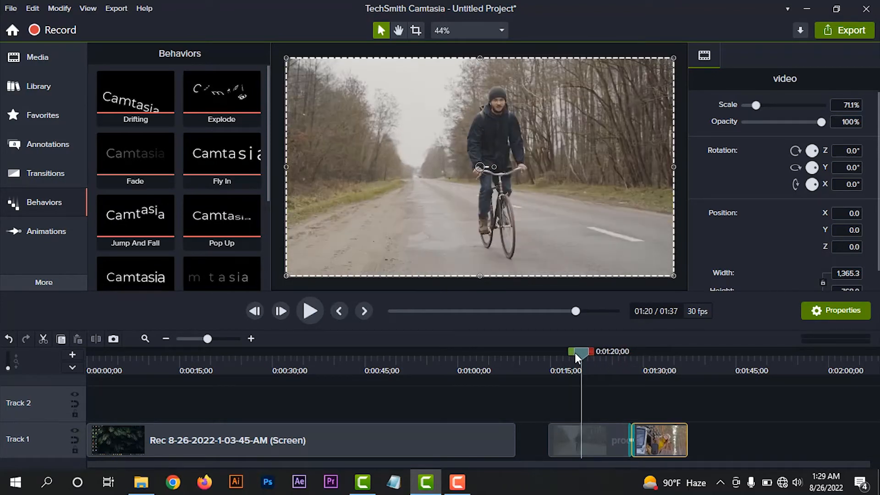
{"action": "left_click", "coordinate": [50, 146]}
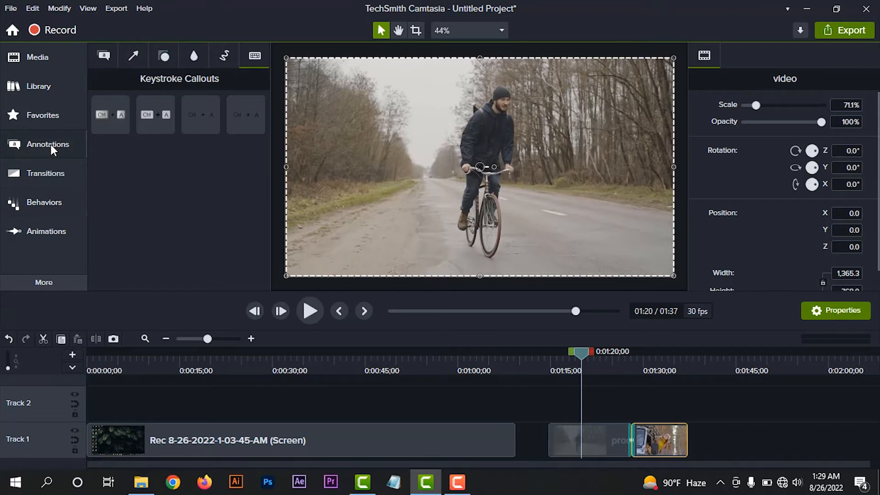
{"action": "left_click", "coordinate": [108, 63]}
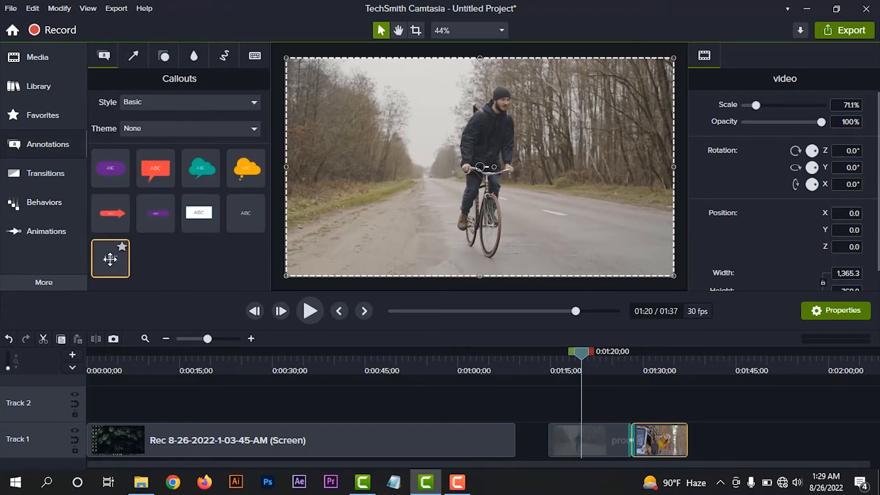
{"action": "left_click_drag", "start_coordinate": [109, 260], "coordinate": [574, 406]}
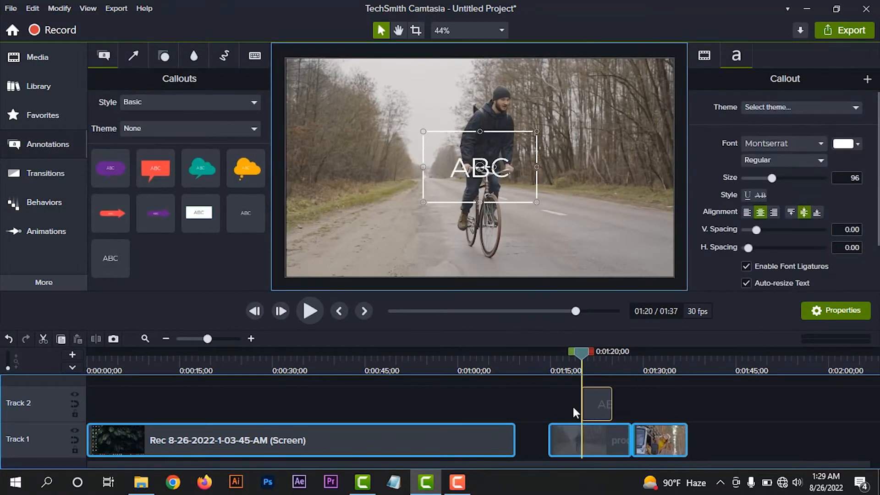
{"action": "double_click", "coordinate": [461, 168]}
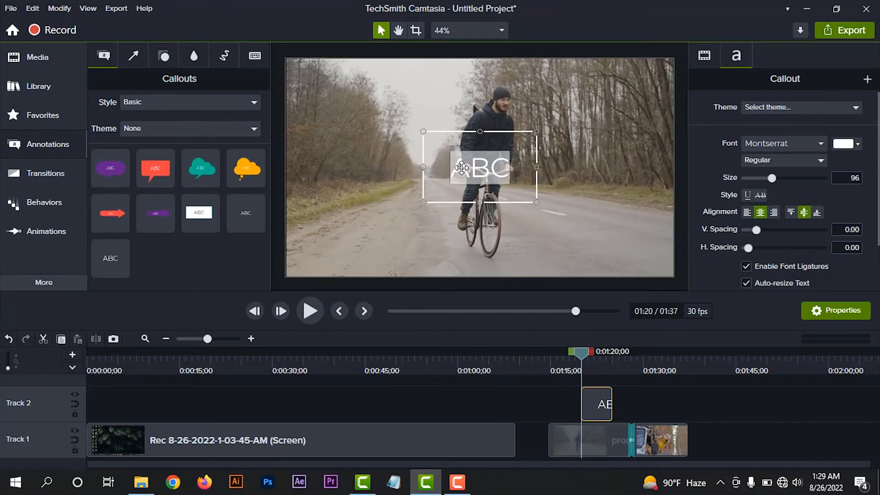
{"action": "type", "text": "hasan uj jaman"}
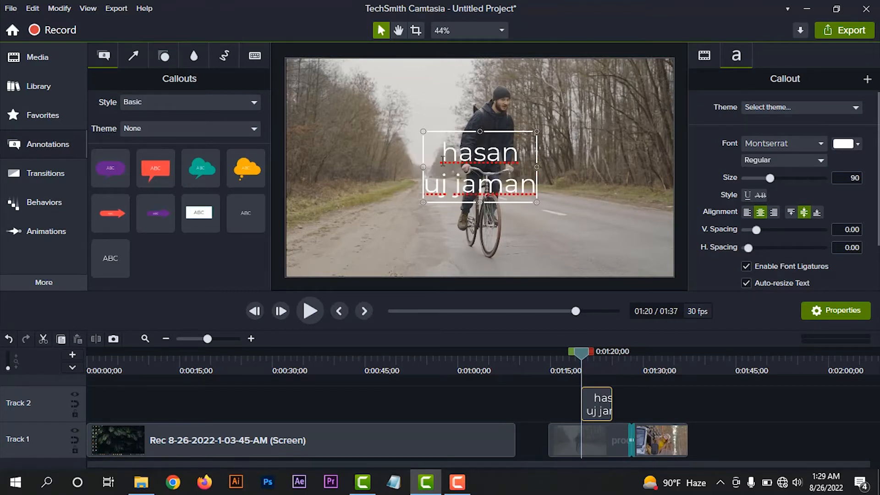
{"action": "left_click", "coordinate": [536, 172]}
{"action": "left_click_drag", "start_coordinate": [539, 166], "coordinate": [652, 170]}
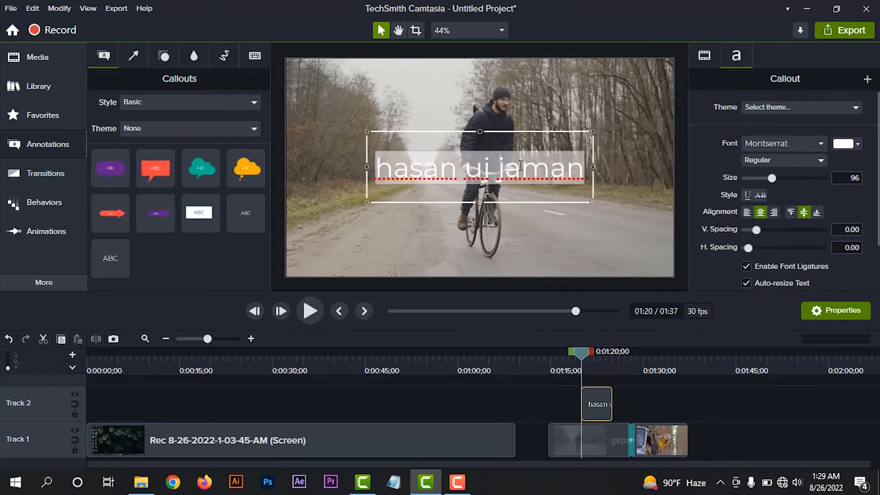
- Style the name in Adobe Gothic Std B, yellow #DEFF00, and move it near the frame bottom
{"action": "left_click", "coordinate": [797, 139]}
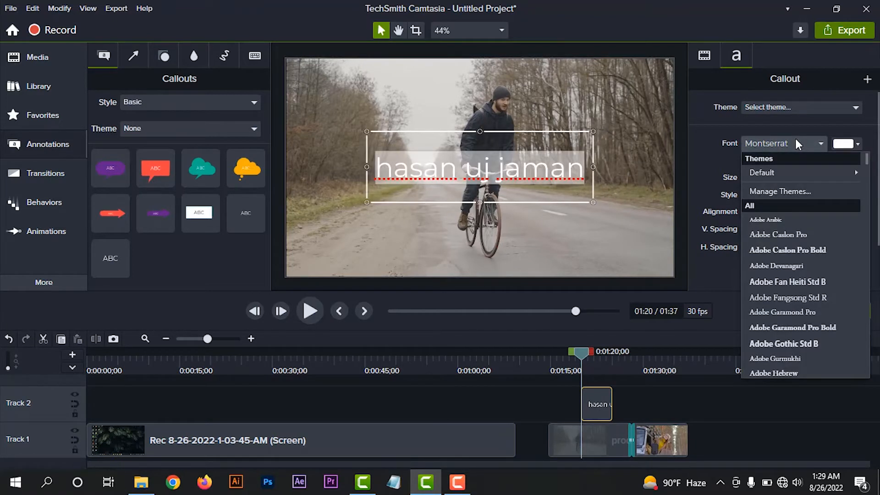
{"action": "left_click", "coordinate": [788, 343]}
{"action": "left_click", "coordinate": [849, 143]}
{"action": "left_click", "coordinate": [856, 262]}
{"action": "left_click", "coordinate": [835, 200]}
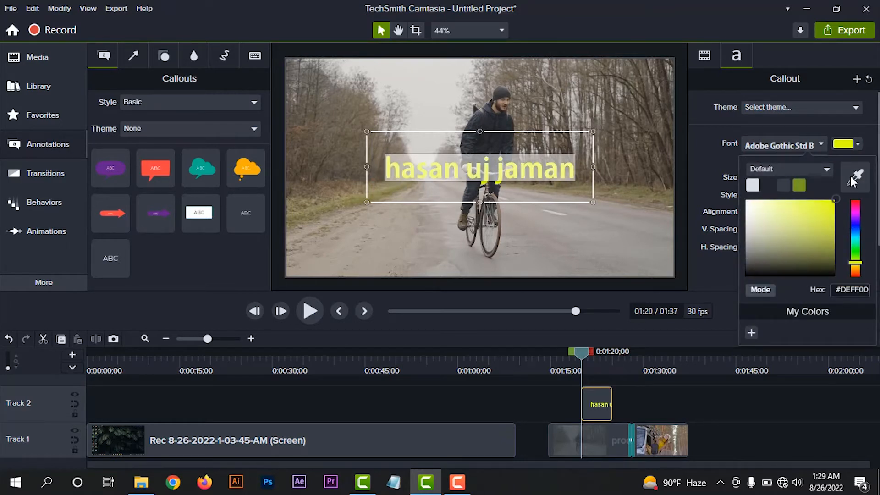
{"action": "left_click", "coordinate": [848, 120]}
{"action": "left_click", "coordinate": [629, 395]}
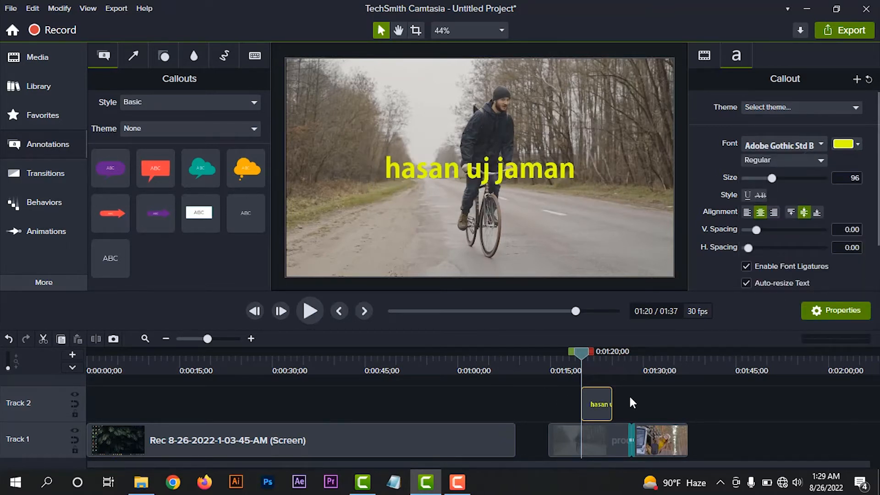
{"action": "left_click", "coordinate": [519, 168]}
{"action": "left_click_drag", "start_coordinate": [519, 168], "coordinate": [525, 229]}
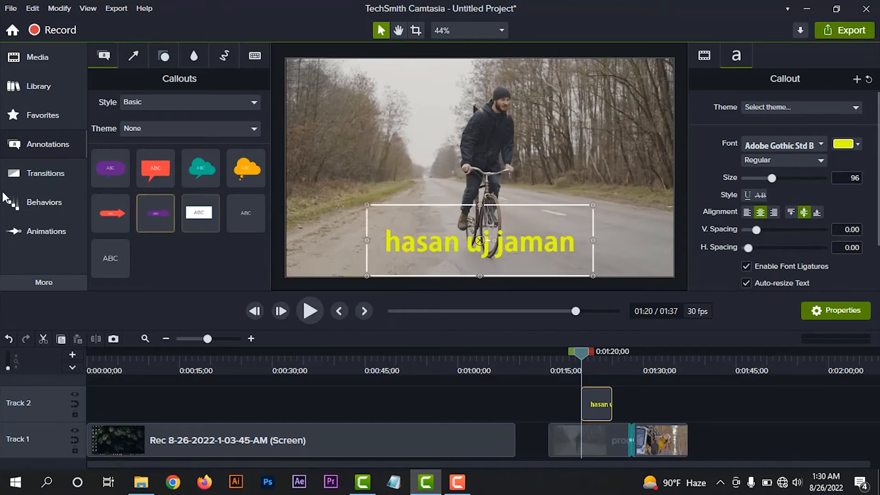
- Apply the Fly In behavior to the name callout on Track 2 and preview it
{"action": "left_click", "coordinate": [42, 210]}
{"action": "scroll", "coordinate": [179, 183], "scroll_direction": "down", "scroll_amount": 2}
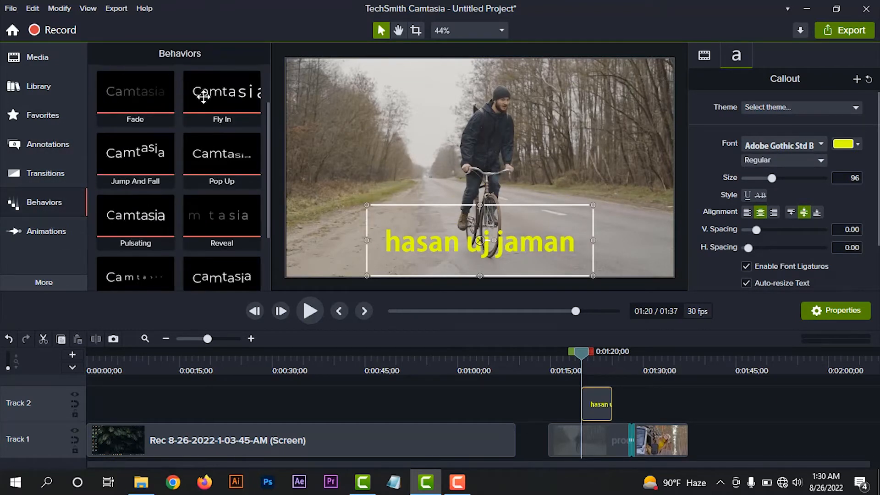
{"action": "left_click_drag", "start_coordinate": [218, 95], "coordinate": [597, 401]}
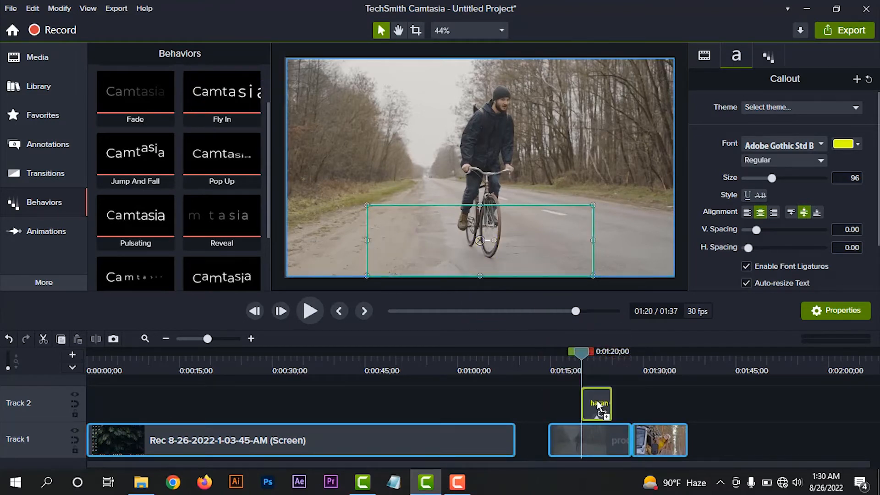
{"action": "key", "text": "space"}
{"action": "key", "text": "space"}
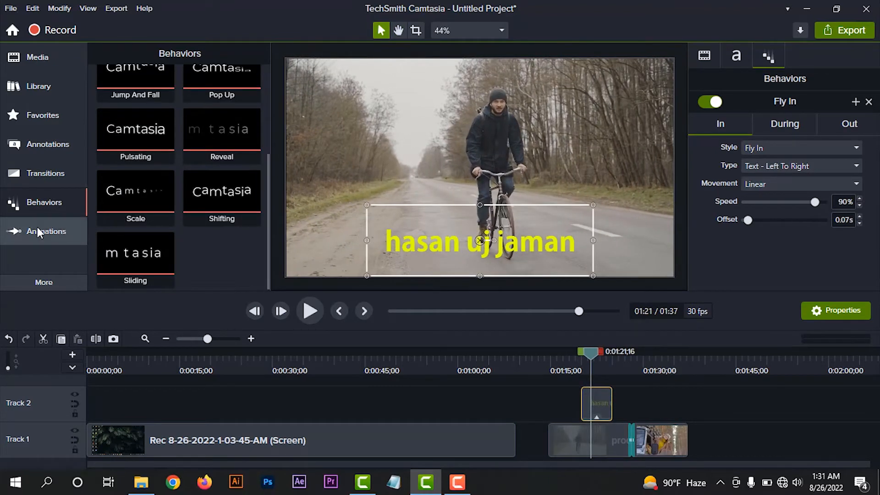
- Zoom the screen recording into the folder window near 0:38 and lengthen that animation
{"action": "left_click", "coordinate": [37, 231]}
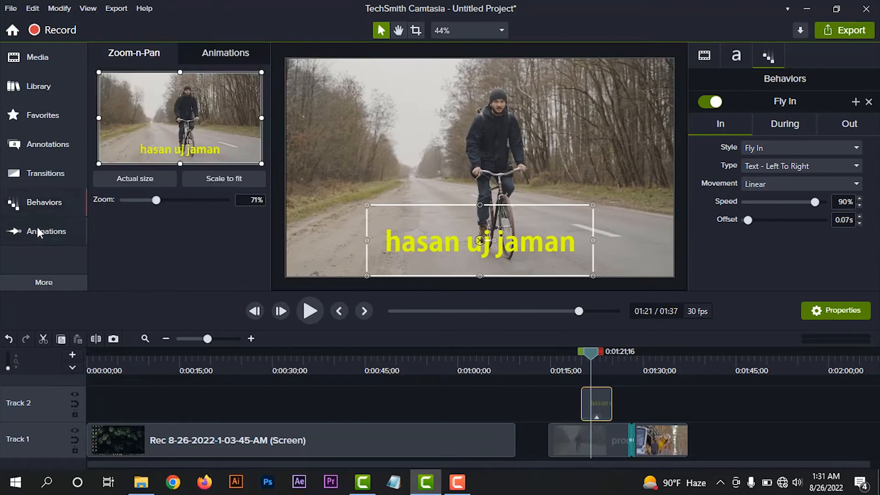
{"action": "left_click", "coordinate": [331, 363]}
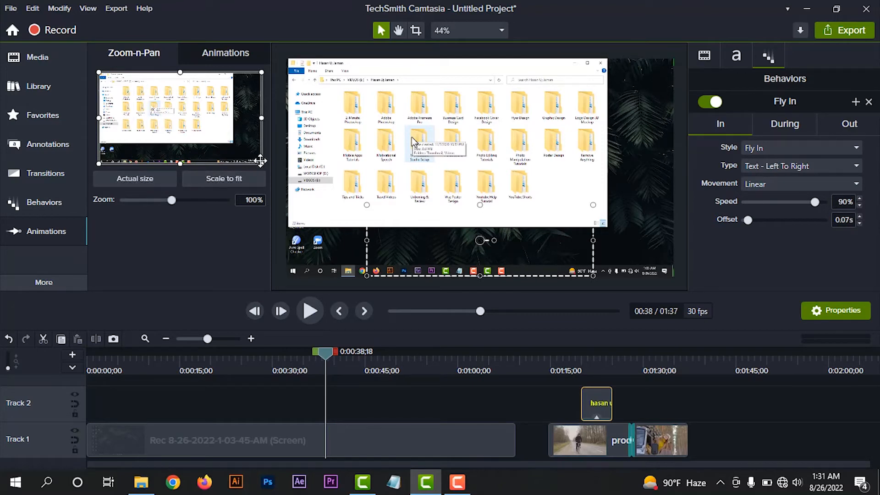
{"action": "left_click_drag", "start_coordinate": [262, 162], "coordinate": [203, 131]}
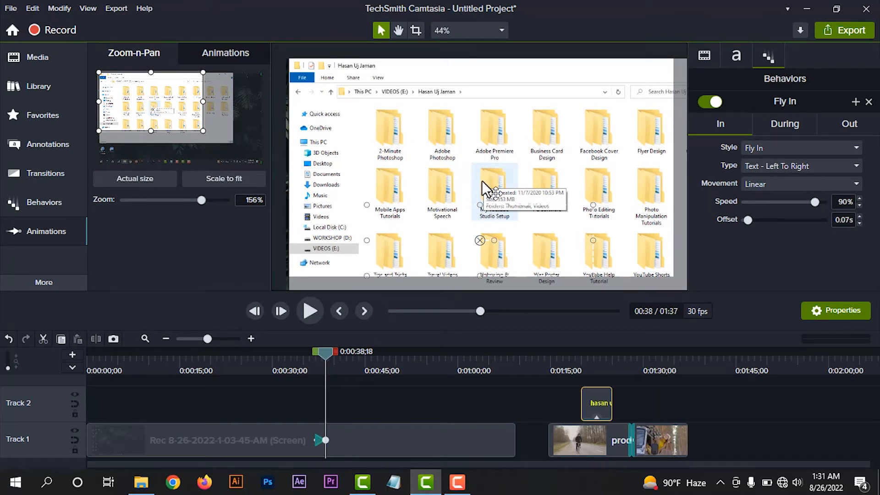
{"action": "left_click", "coordinate": [318, 440]}
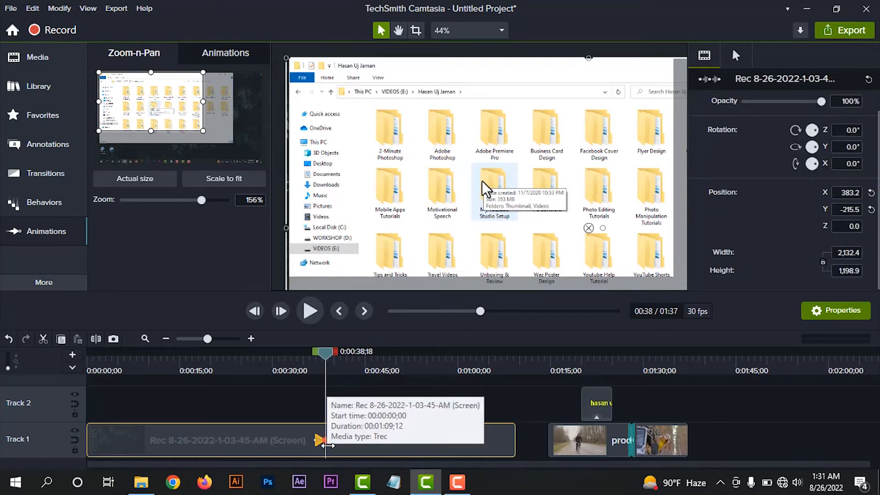
{"action": "left_click_drag", "start_coordinate": [328, 441], "coordinate": [350, 441]}
- At about 0:45, add a Scale-to-fit zoom-out and lengthen its animation
{"action": "left_click_drag", "start_coordinate": [352, 355], "coordinate": [375, 355]}
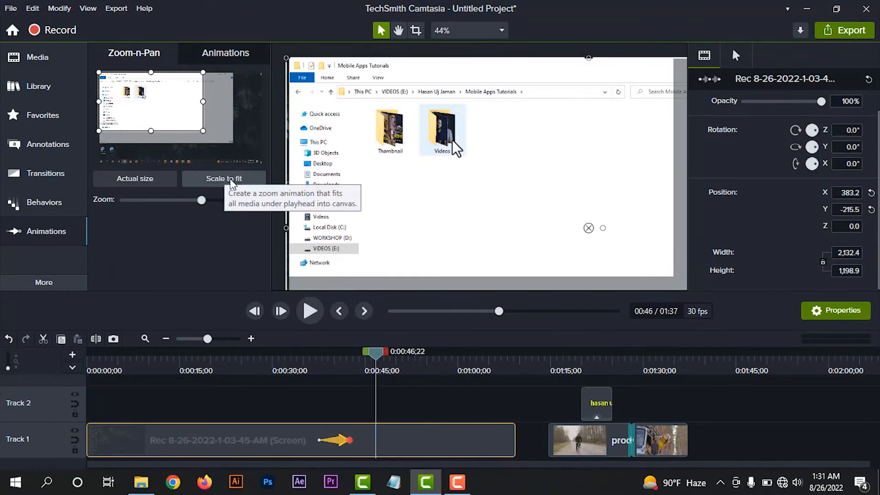
{"action": "left_click", "coordinate": [239, 181]}
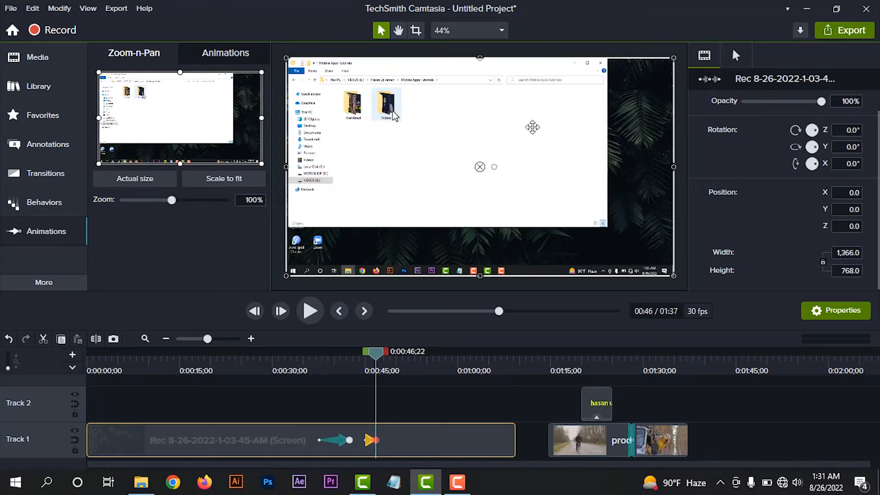
{"action": "left_click_drag", "start_coordinate": [376, 440], "coordinate": [404, 445]}
- Preview both zoom animations from 0:35, rewatching the zoom-out from about 0:47
{"action": "left_click", "coordinate": [308, 370]}
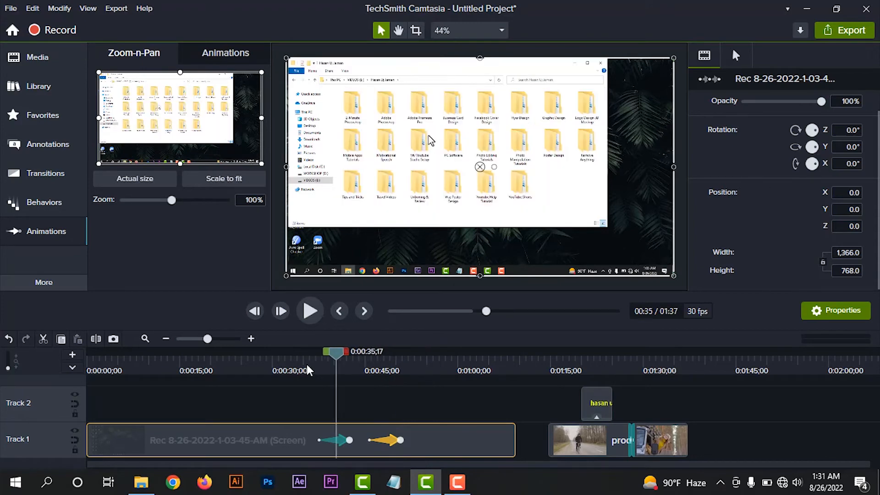
{"action": "key", "text": "space"}
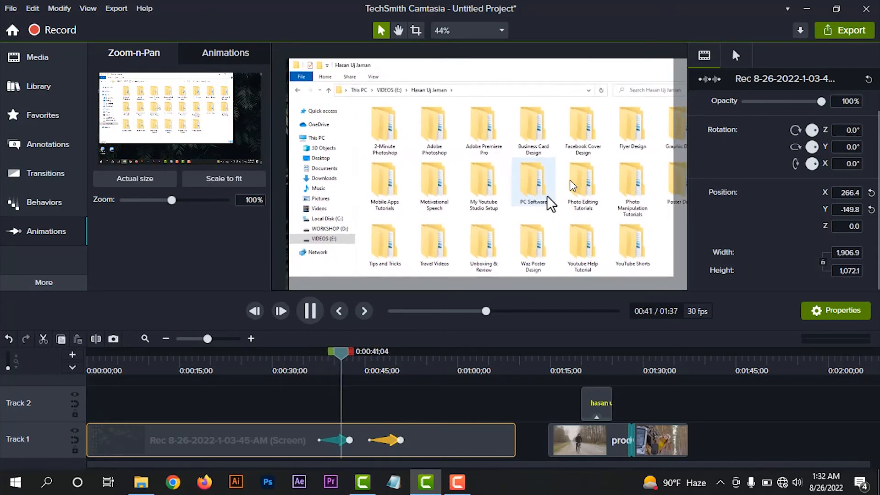
{"action": "left_click", "coordinate": [383, 365]}
{"action": "key", "text": "space"}
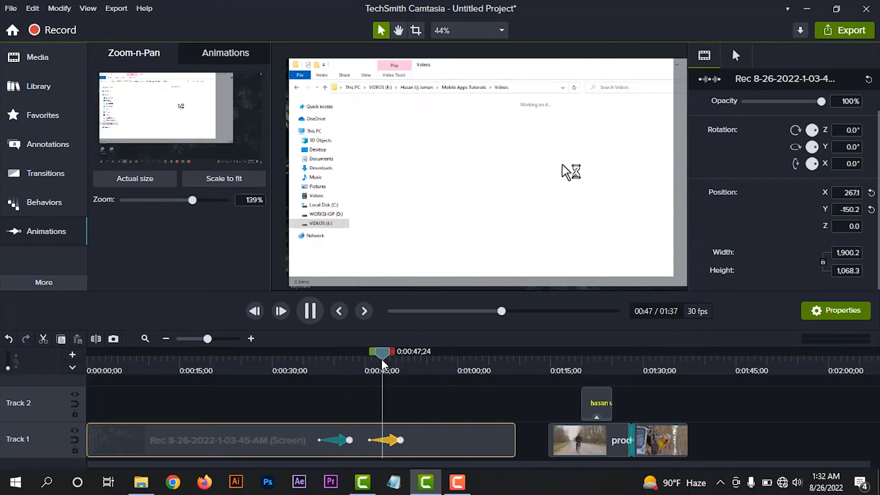
{"action": "key", "text": "space"}
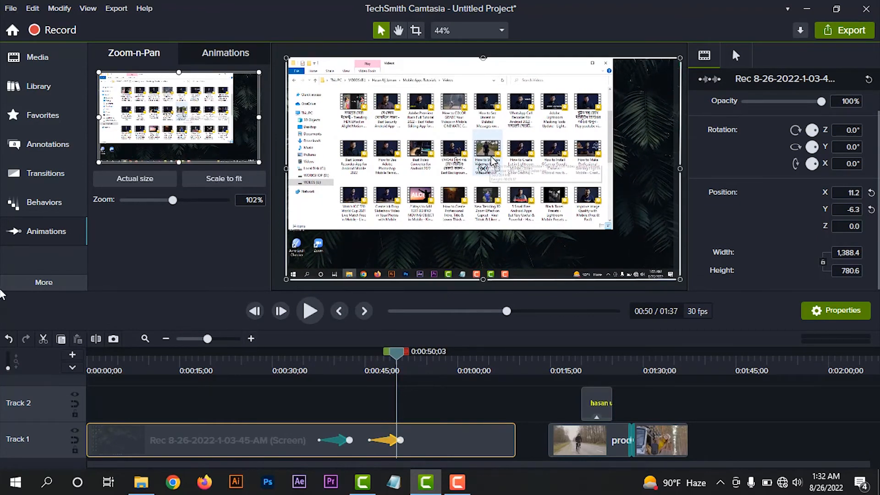
{"action": "left_click", "coordinate": [54, 287]}
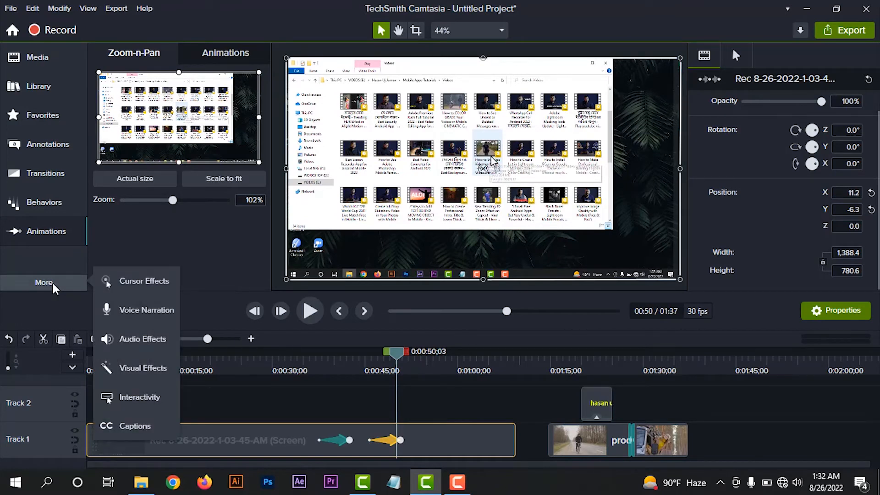
- Apply the Cursor Path Creator effect to the Track 1 screen recording
{"action": "left_click", "coordinate": [136, 286]}
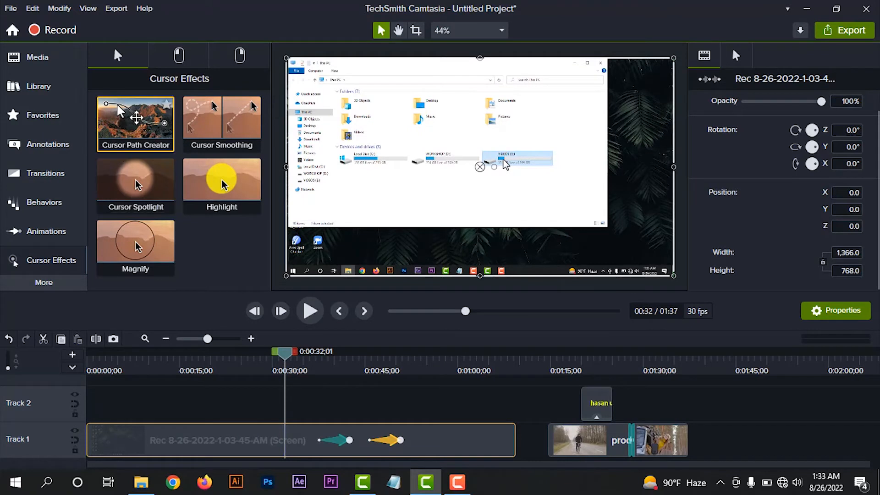
{"action": "left_click_drag", "start_coordinate": [142, 117], "coordinate": [305, 373]}
{"action": "left_click_drag", "start_coordinate": [283, 424], "coordinate": [283, 424]}
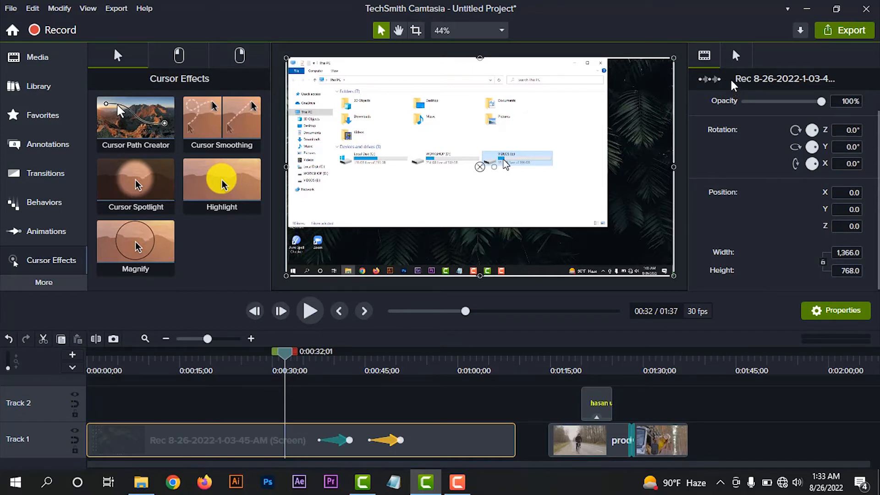
- Set the recorded cursor's scale to 370% and start editing the cursor path
{"action": "left_click", "coordinate": [736, 57]}
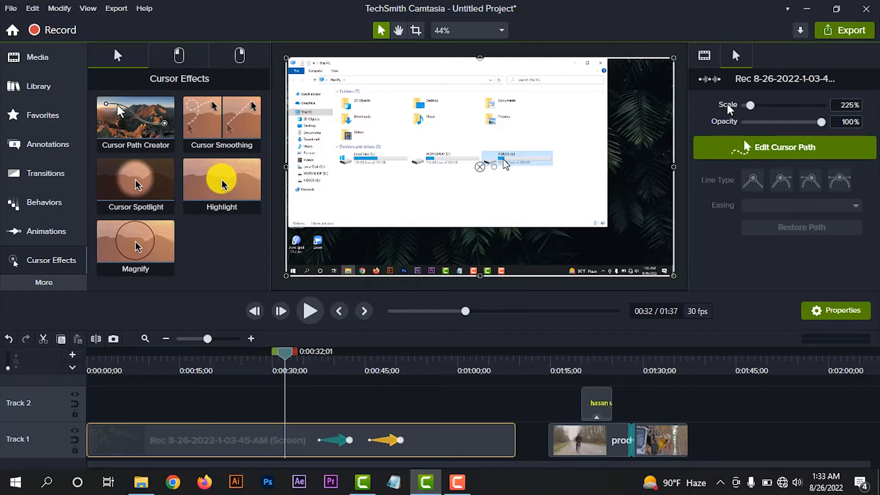
{"action": "left_click_drag", "start_coordinate": [752, 109], "coordinate": [778, 107]}
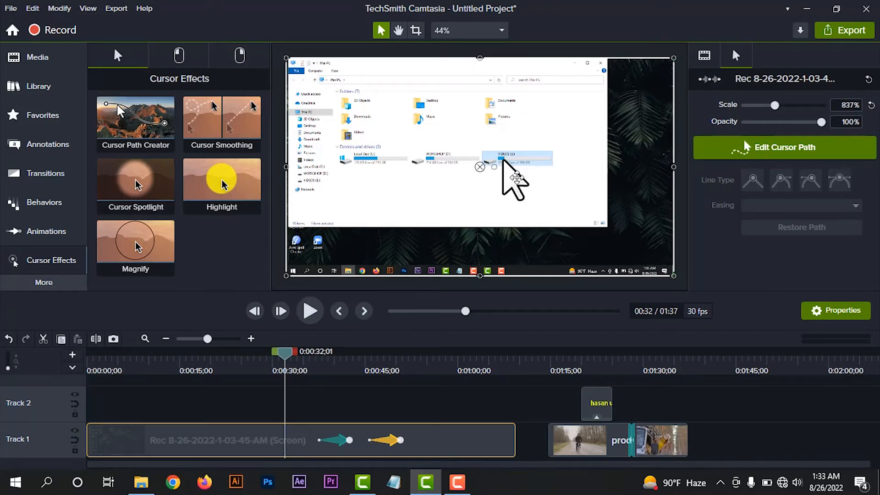
{"action": "mouse_move", "coordinate": [775, 106]}
{"action": "left_mouse_down"}
{"action": "mouse_move", "coordinate": [799, 106]}
{"action": "mouse_move", "coordinate": [760, 108]}
{"action": "left_mouse_up"}
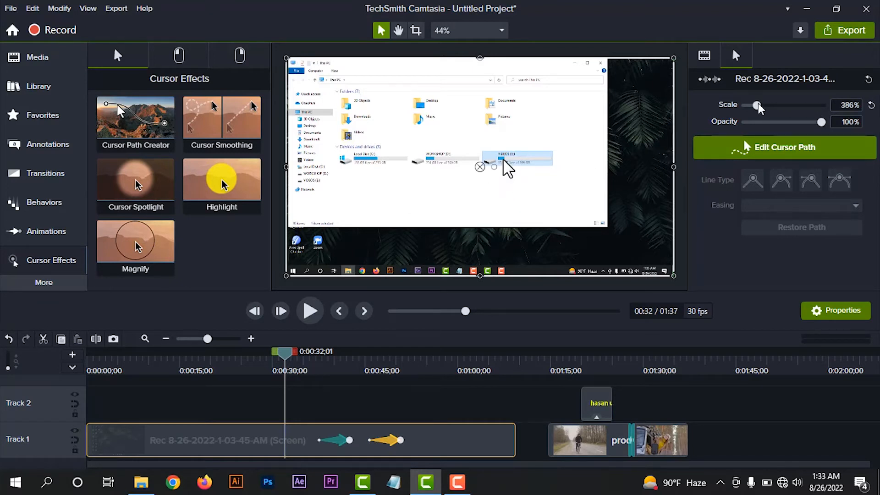
{"action": "left_click_drag", "start_coordinate": [821, 123], "coordinate": [847, 126]}
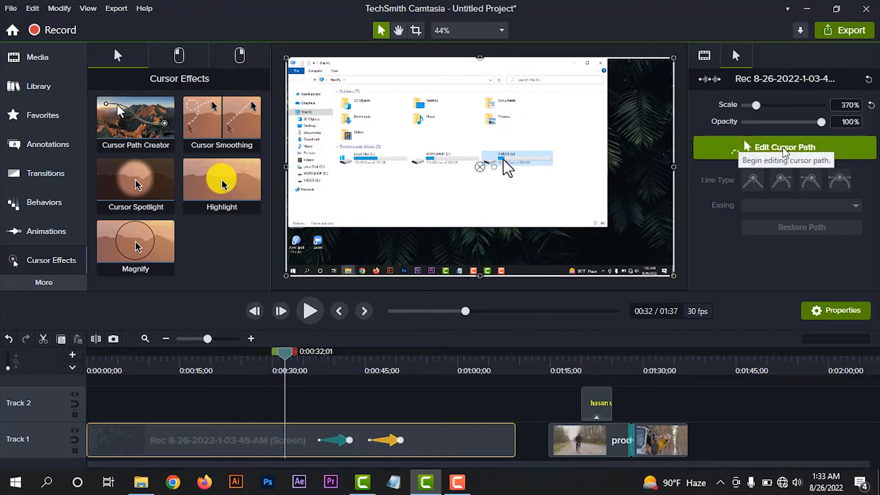
{"action": "left_click", "coordinate": [785, 151]}
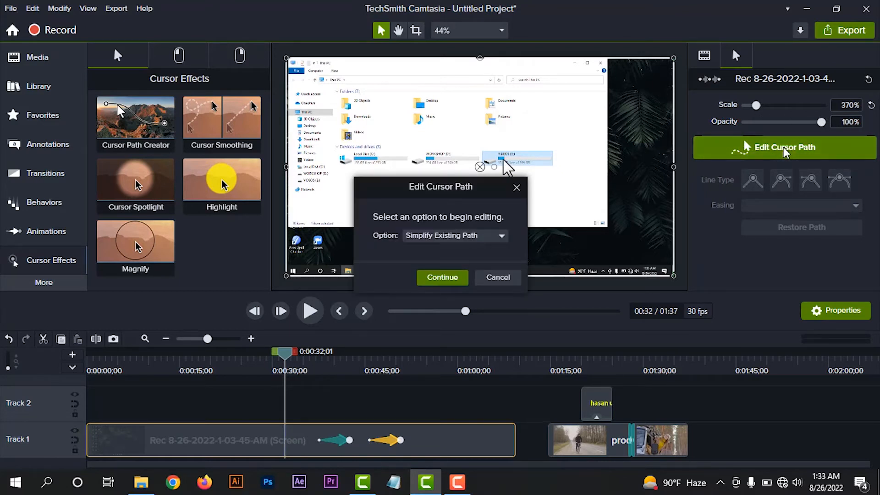
- Simplify the cursor path, delete one cursor point near 0:30, and finish path editing
{"action": "left_click", "coordinate": [430, 281]}
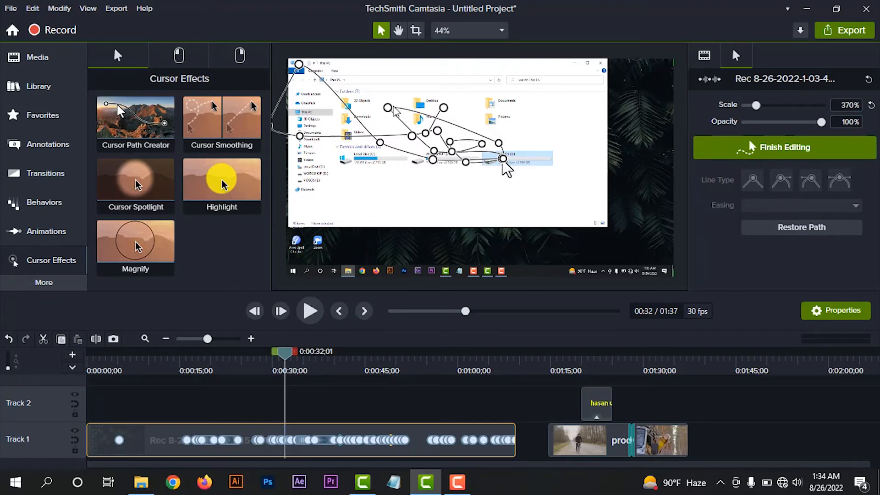
{"action": "left_click", "coordinate": [389, 109]}
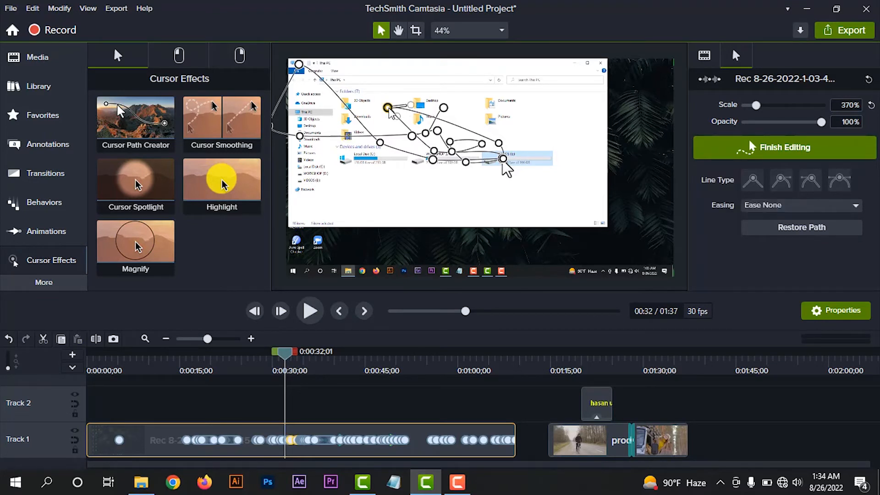
{"action": "right_click", "coordinate": [391, 111]}
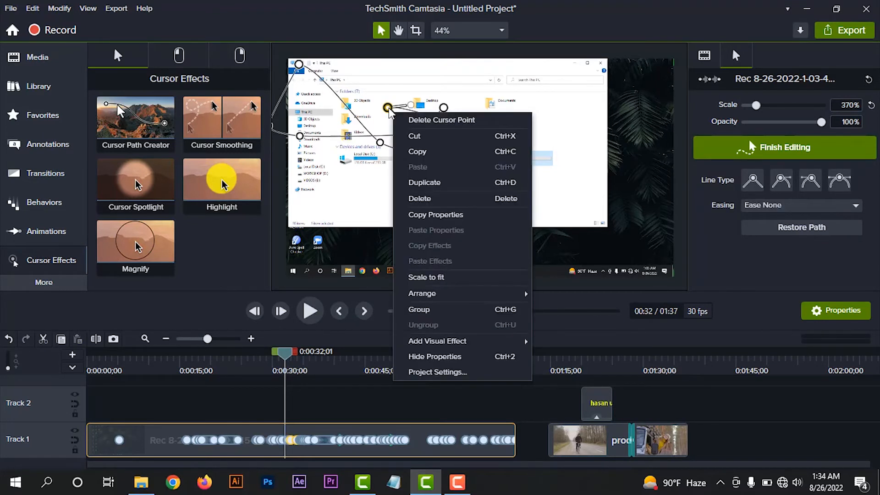
{"action": "left_click", "coordinate": [415, 121]}
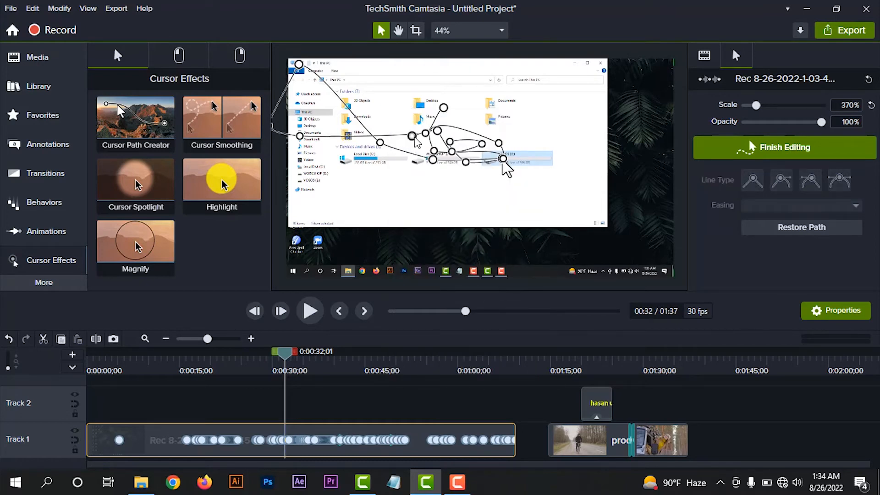
{"action": "left_click_drag", "start_coordinate": [284, 351], "coordinate": [267, 354]}
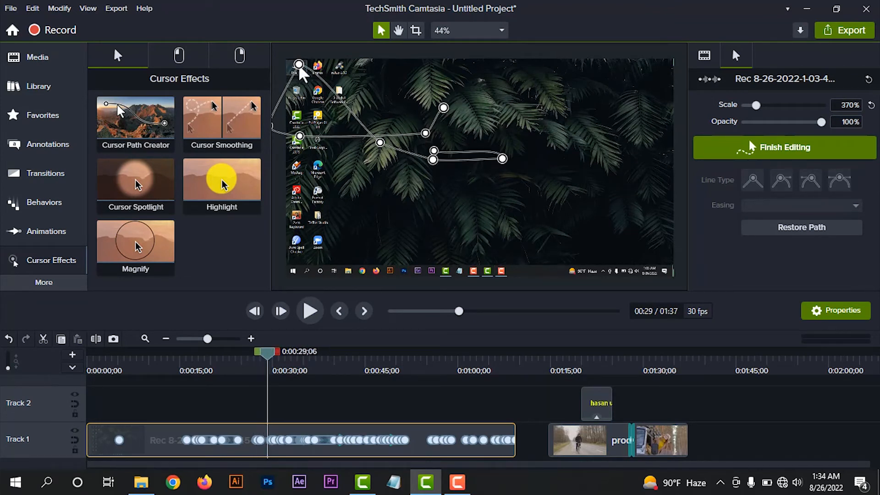
{"action": "left_click", "coordinate": [787, 152]}
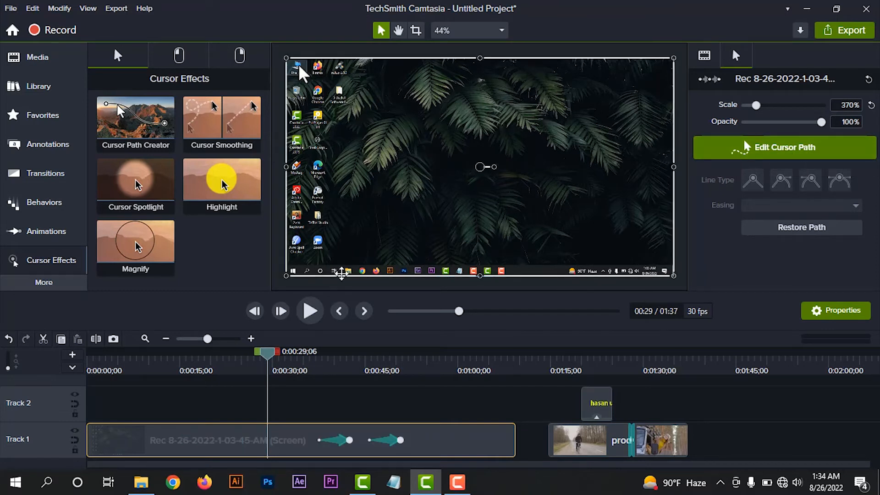
- Browse Voice Narration and Audio Effects, then bring up the Visual Effects list
{"action": "left_click", "coordinate": [40, 285]}
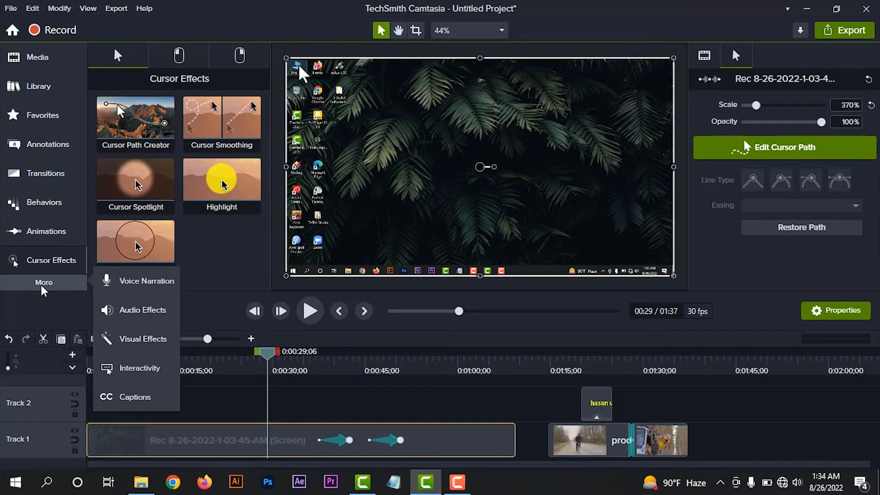
{"action": "left_click", "coordinate": [133, 283]}
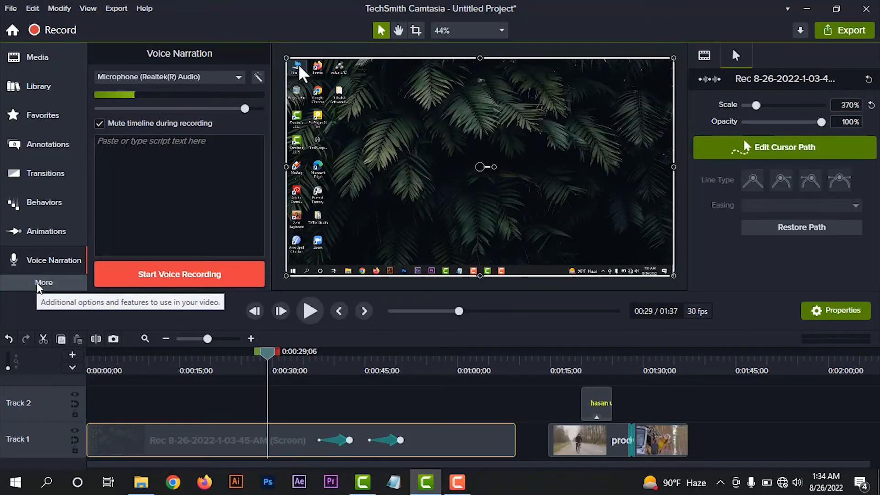
{"action": "left_click", "coordinate": [47, 286]}
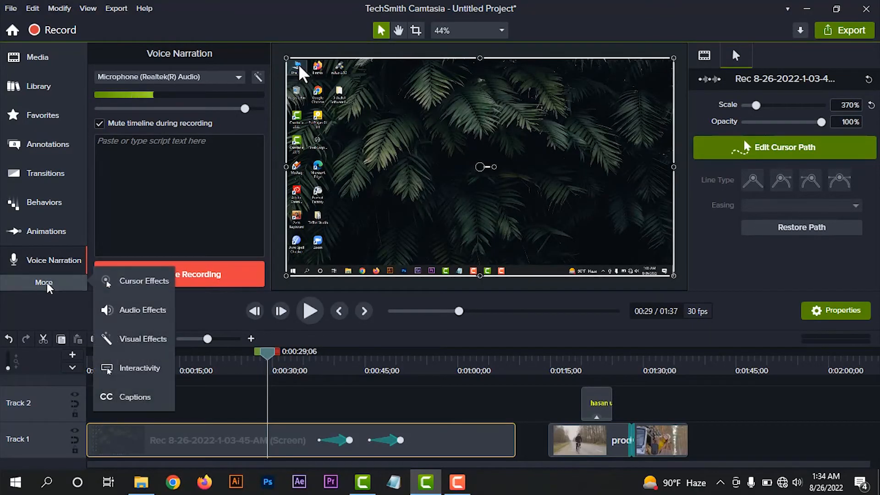
{"action": "left_click", "coordinate": [134, 316]}
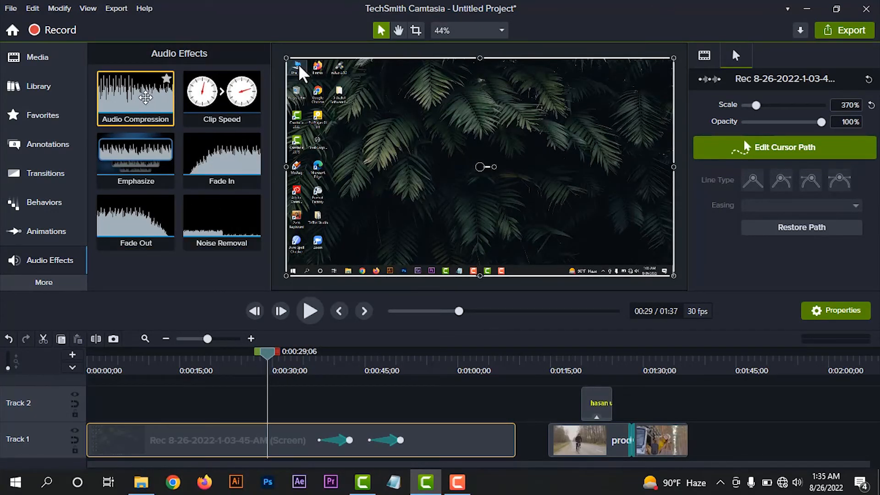
{"action": "left_click", "coordinate": [222, 109]}
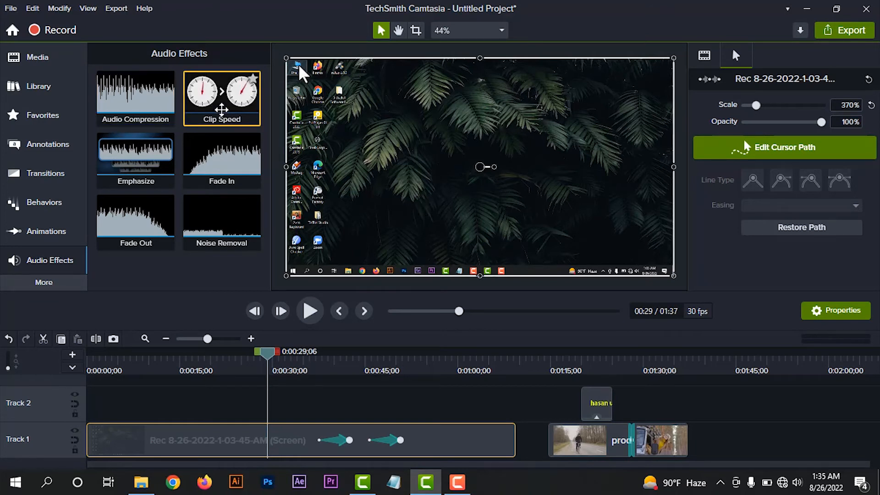
{"action": "left_click", "coordinate": [46, 281]}
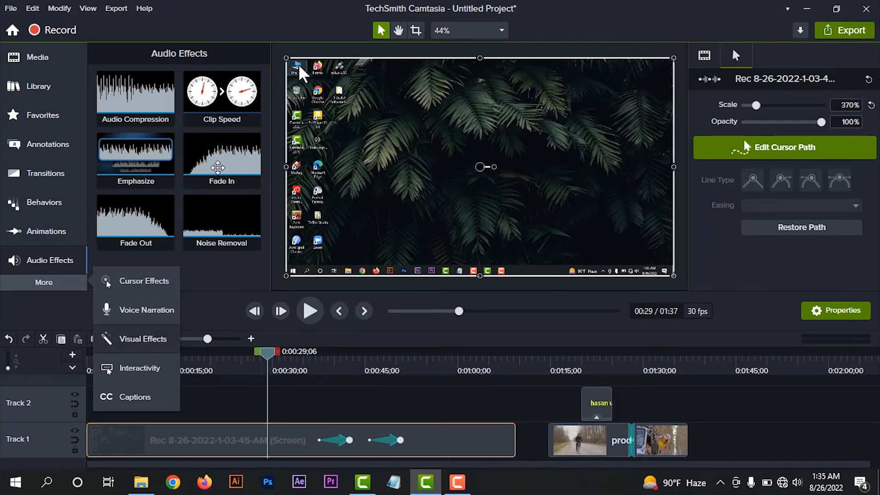
{"action": "left_click", "coordinate": [140, 342]}
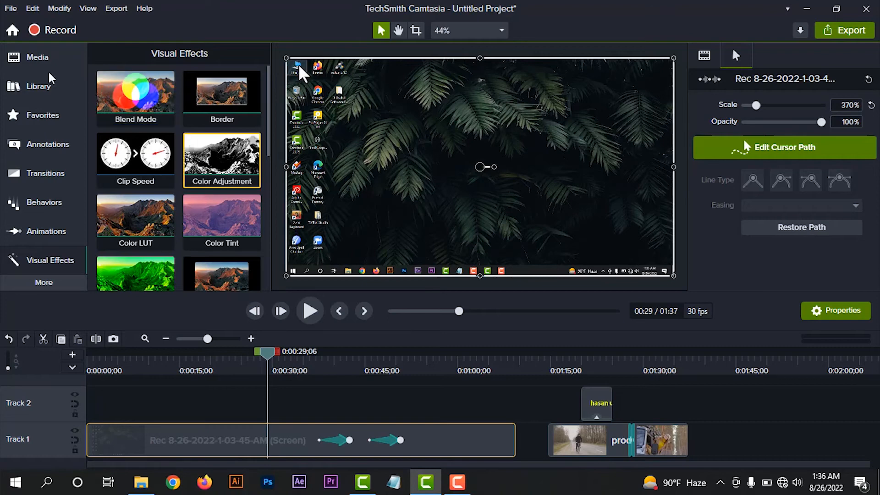
- Place the production clip on Track 2 and preview it at 0:32
{"action": "left_click", "coordinate": [39, 60]}
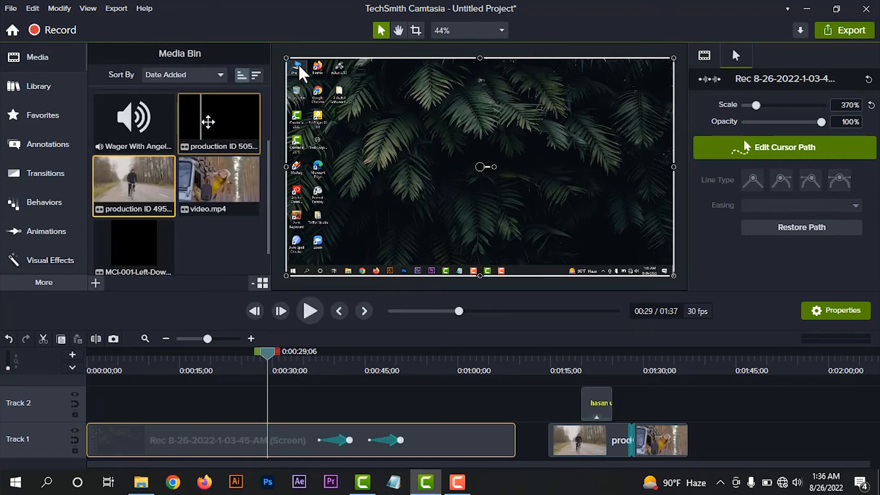
{"action": "left_click_drag", "start_coordinate": [208, 122], "coordinate": [236, 403]}
{"action": "left_click_drag", "start_coordinate": [268, 358], "coordinate": [287, 356]}
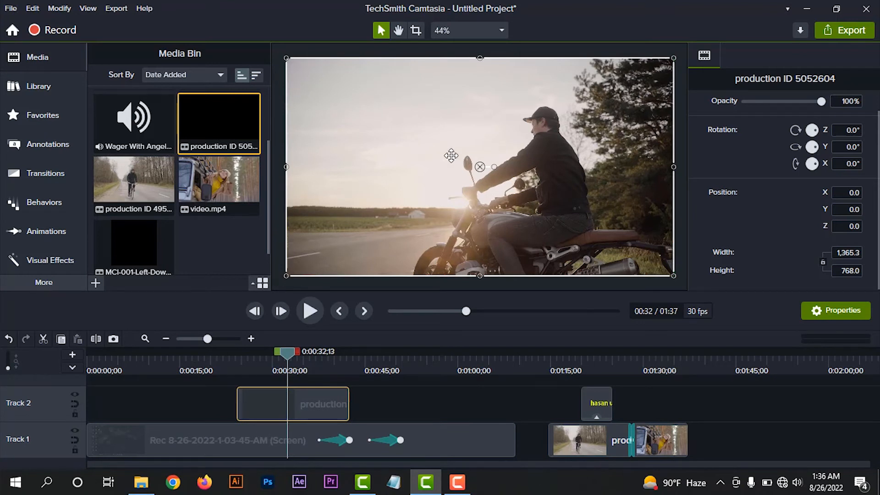
- Apply a Screen-mode Blend Mode to the production clip and lower its intensity to 37%
{"action": "left_click", "coordinate": [56, 261]}
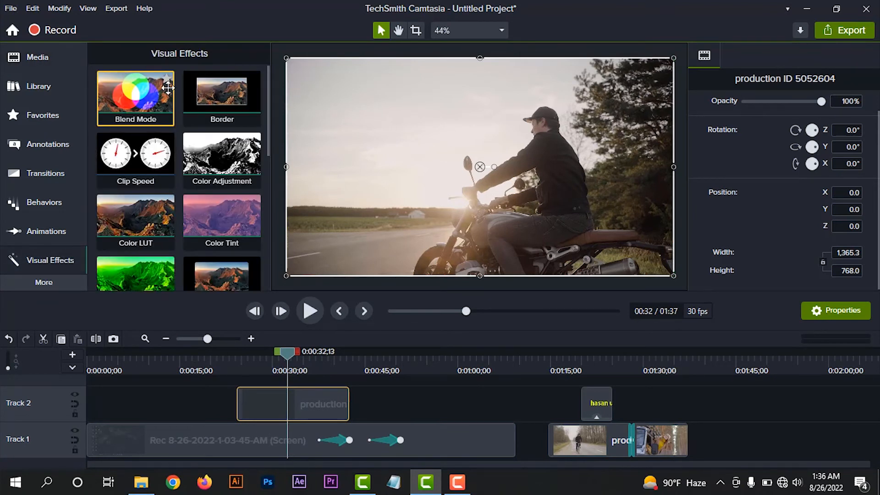
{"action": "left_click_drag", "start_coordinate": [134, 102], "coordinate": [295, 399]}
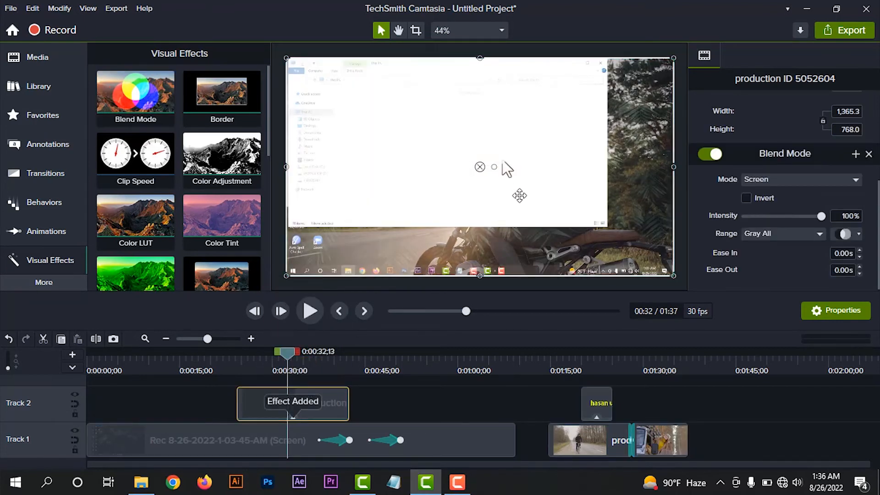
{"action": "left_click_drag", "start_coordinate": [288, 353], "coordinate": [258, 353]}
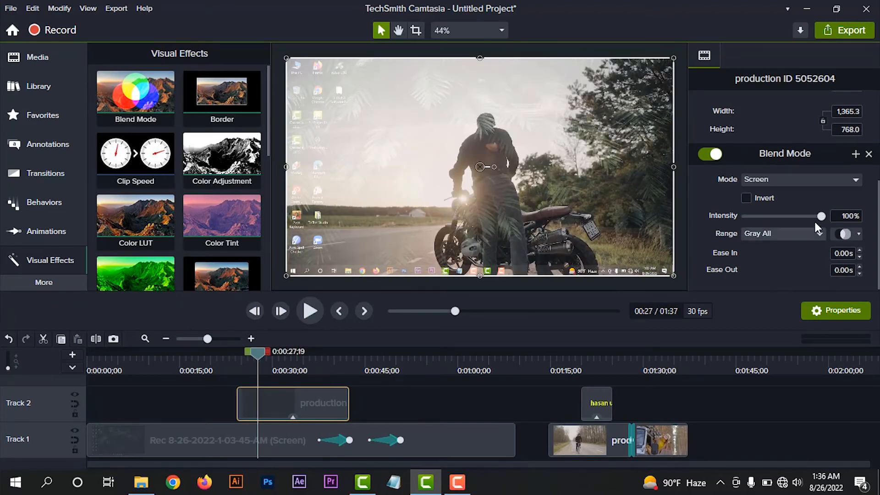
{"action": "mouse_move", "coordinate": [821, 214]}
{"action": "left_mouse_down"}
{"action": "mouse_move", "coordinate": [762, 215]}
{"action": "mouse_move", "coordinate": [823, 220]}
{"action": "left_mouse_up"}
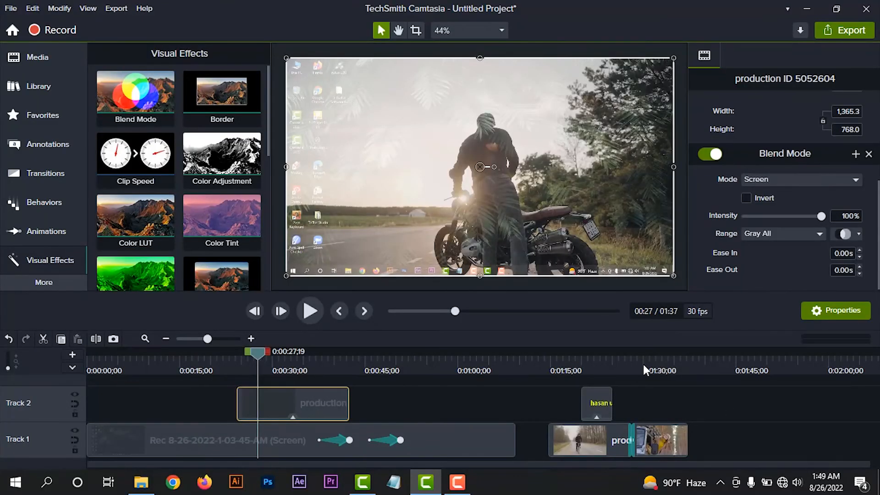
- Add a Color LUT effect to the video.mp4 clip and import Cinematic Lut 01.CUBE
{"action": "left_click", "coordinate": [663, 362]}
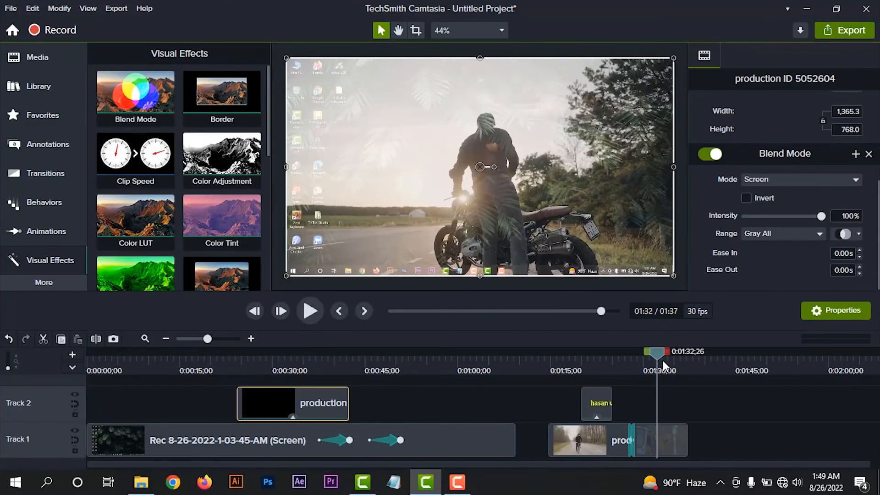
{"action": "left_click_drag", "start_coordinate": [136, 223], "coordinate": [165, 235]}
{"action": "left_click_drag", "start_coordinate": [648, 401], "coordinate": [664, 440]}
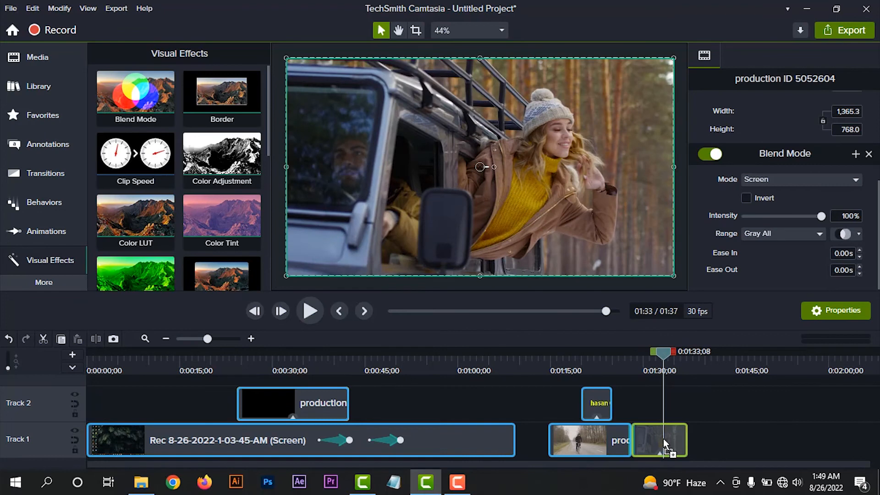
{"action": "left_click", "coordinate": [793, 230]}
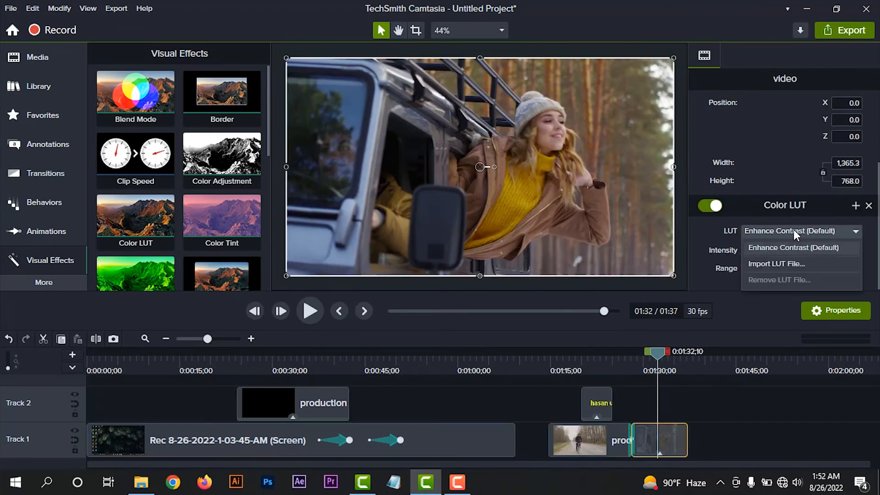
{"action": "left_click", "coordinate": [769, 265]}
{"action": "left_click", "coordinate": [227, 112]}
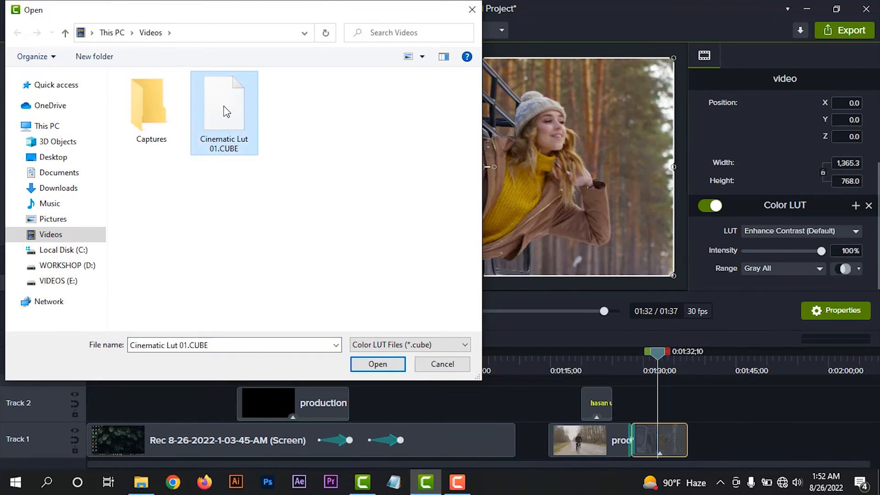
{"action": "left_click", "coordinate": [377, 364]}
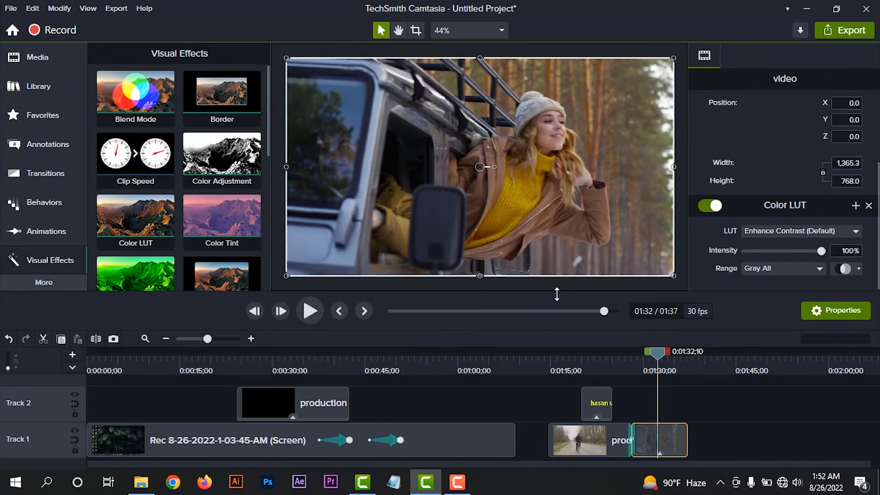
- Apply the Cinematic Lut 01 grade, compare it on and off, and set intensity to 48%
{"action": "left_click", "coordinate": [754, 232]}
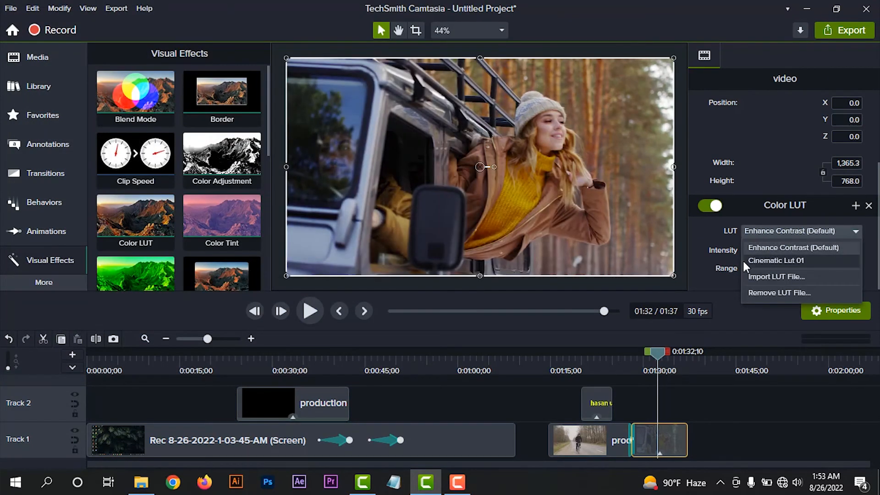
{"action": "left_click", "coordinate": [782, 262]}
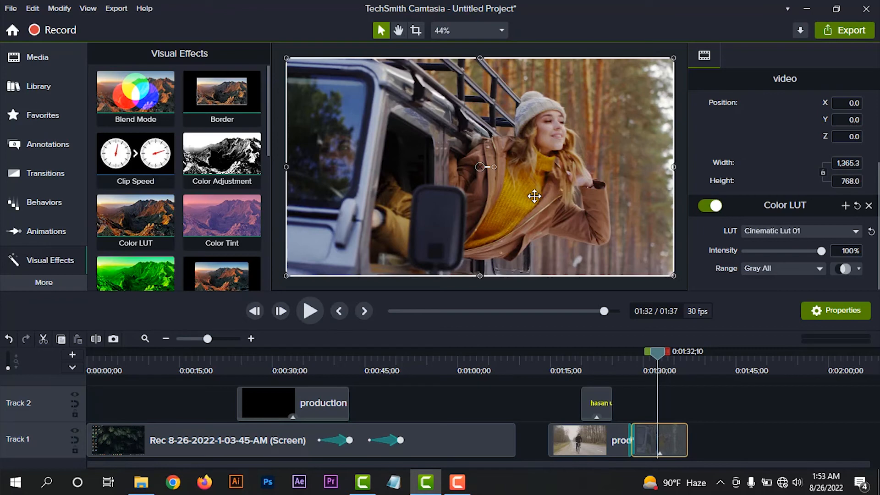
{"action": "left_click", "coordinate": [709, 205]}
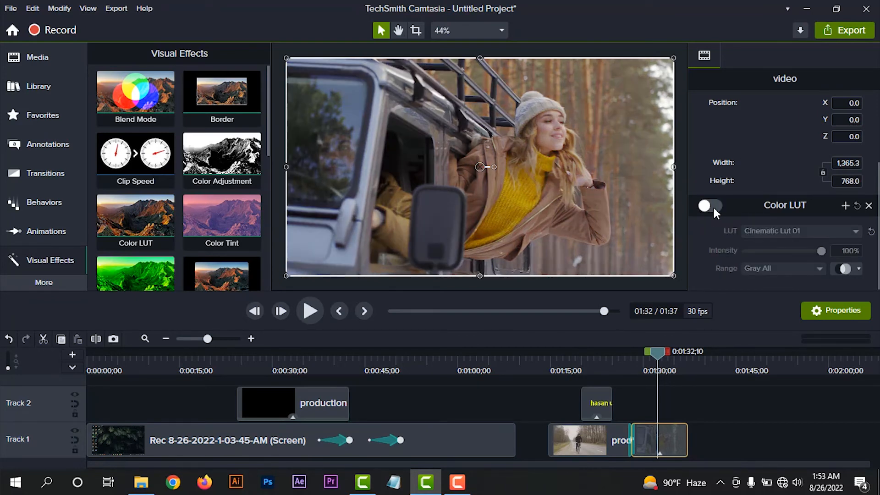
{"action": "left_click", "coordinate": [714, 206]}
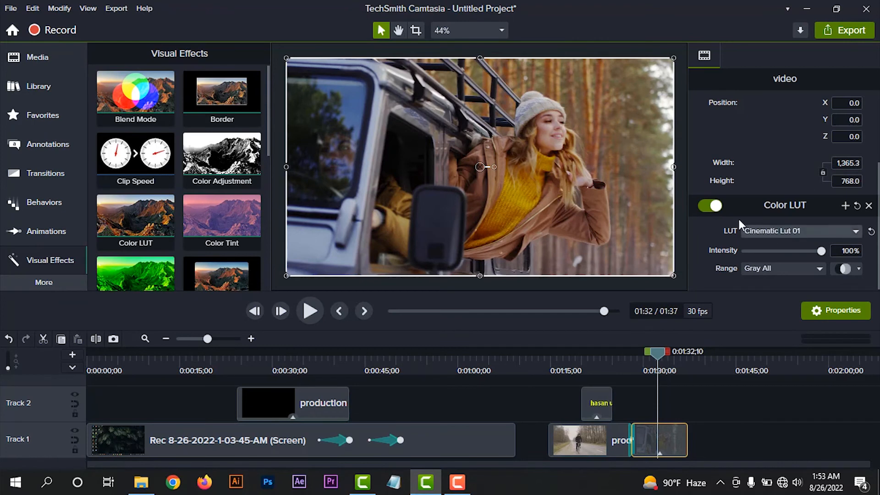
{"action": "left_click_drag", "start_coordinate": [822, 251], "coordinate": [782, 264]}
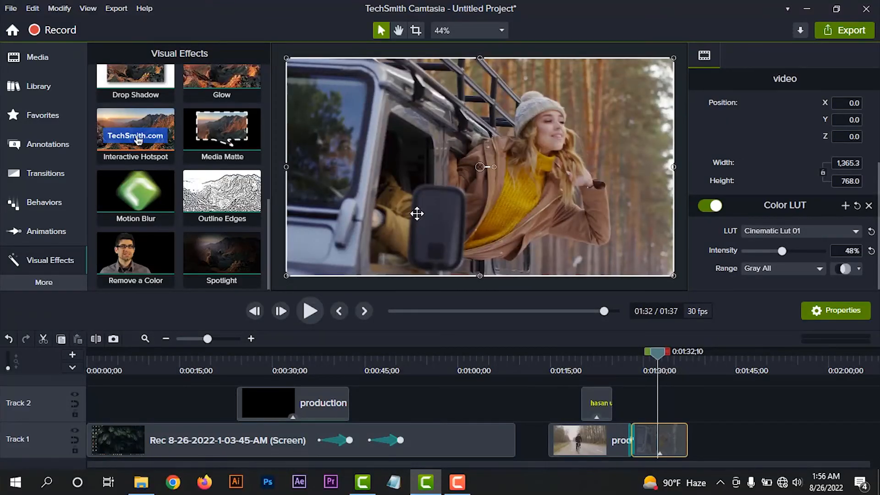
{"action": "left_click", "coordinate": [123, 10]}
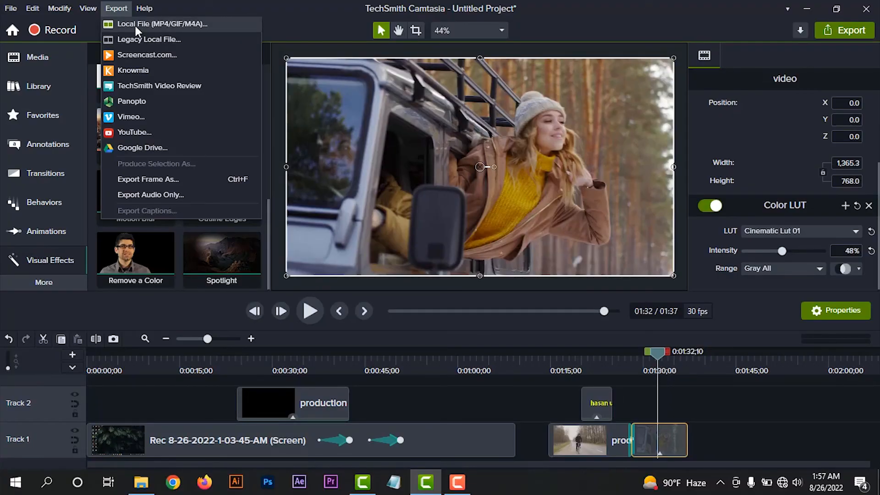
- Begin a local-file export as MP4, keeping the default save folder
{"action": "left_click", "coordinate": [136, 26]}
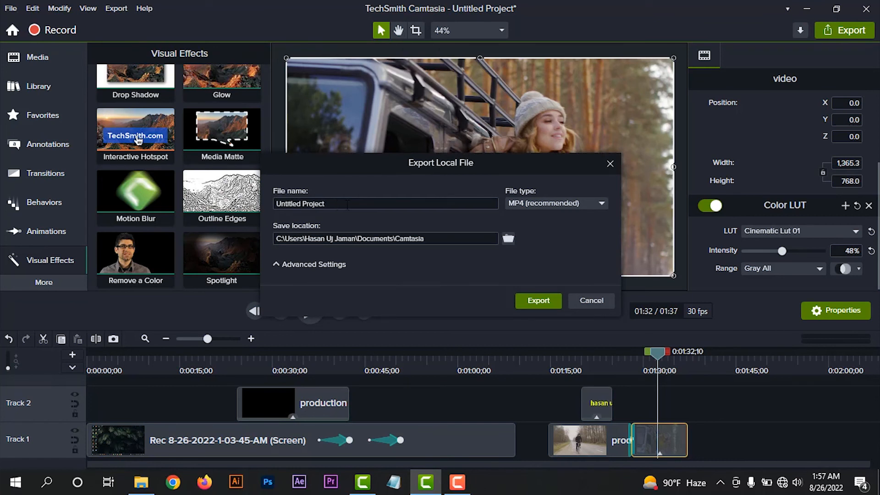
{"action": "left_click", "coordinate": [560, 199]}
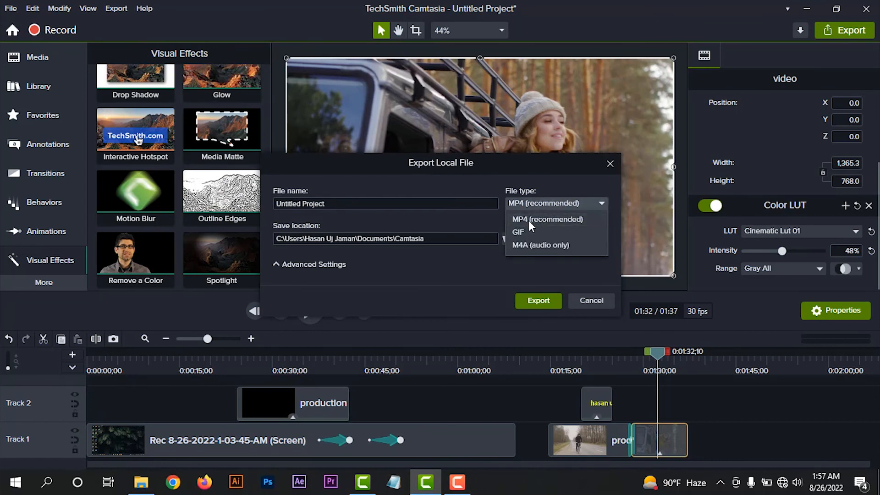
{"action": "left_click", "coordinate": [530, 221]}
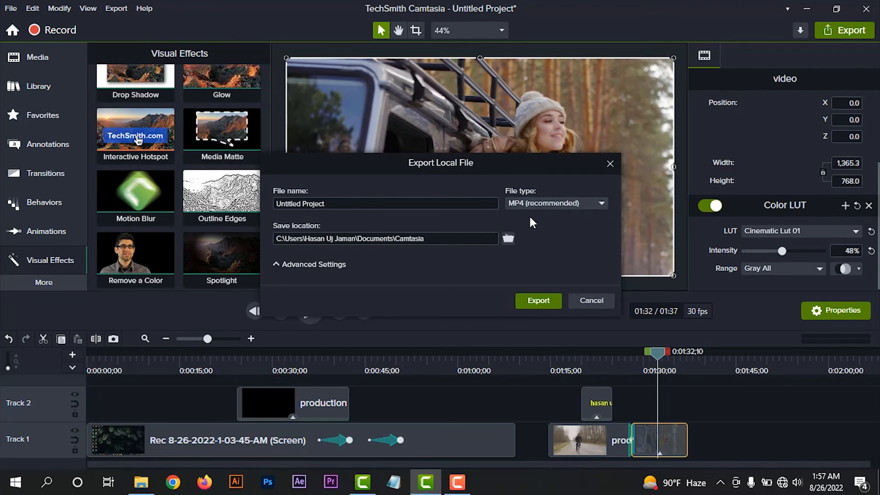
{"action": "left_click", "coordinate": [508, 238]}
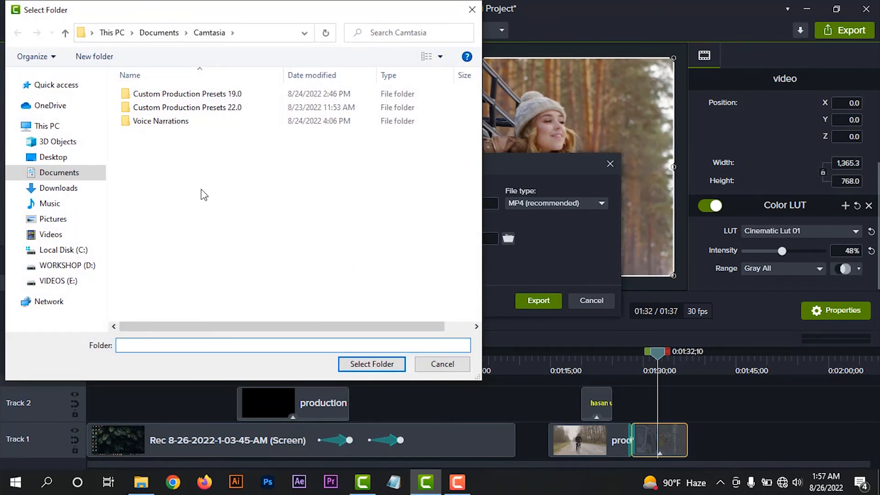
{"action": "left_click", "coordinate": [443, 364]}
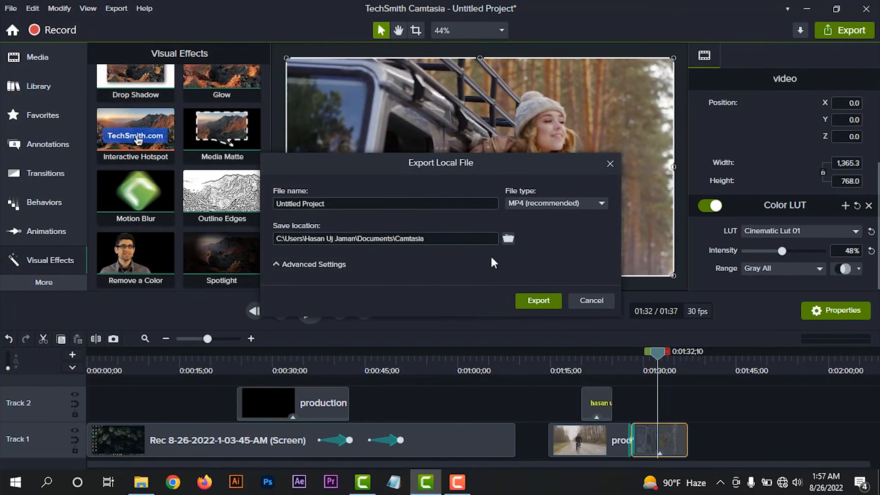
- In the advanced settings, set dimensions to 1080p HD and encoding quality to 23%
{"action": "left_click", "coordinate": [299, 261]}
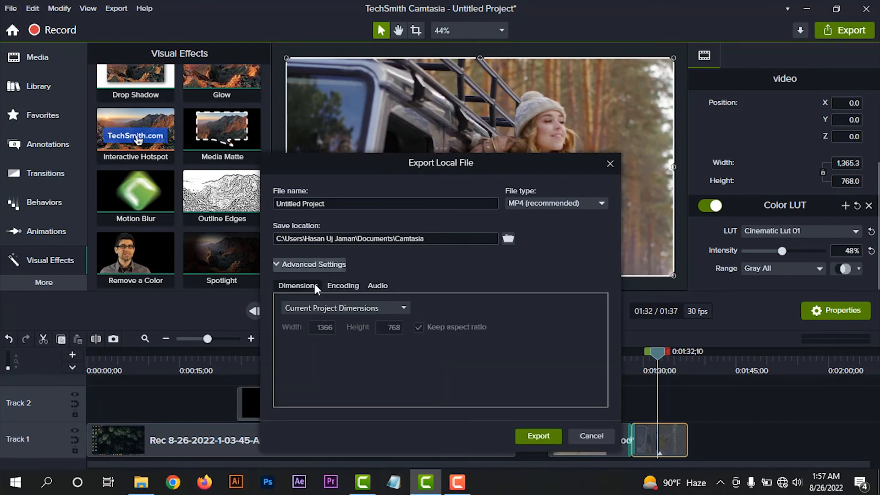
{"action": "left_click", "coordinate": [311, 310]}
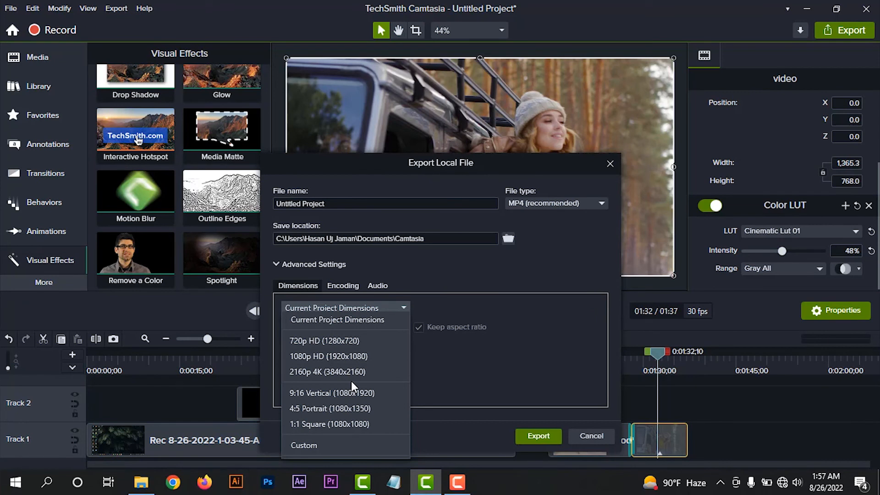
{"action": "left_click", "coordinate": [320, 356]}
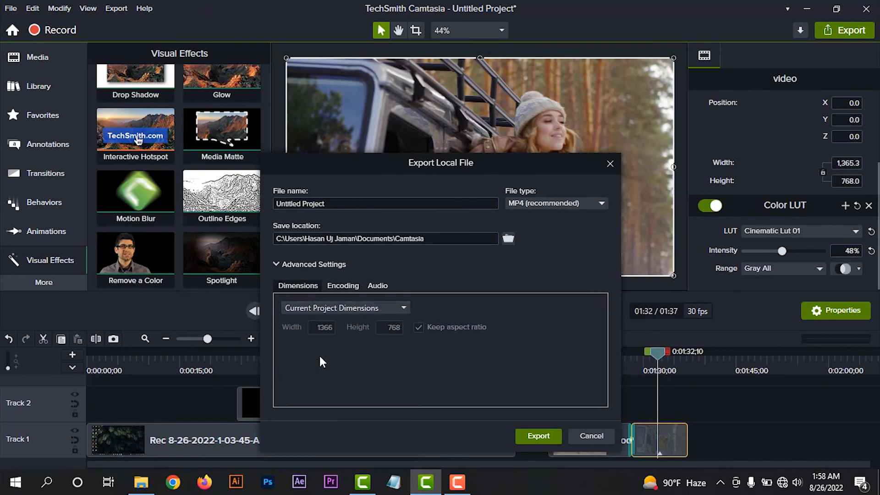
{"action": "left_click", "coordinate": [342, 285]}
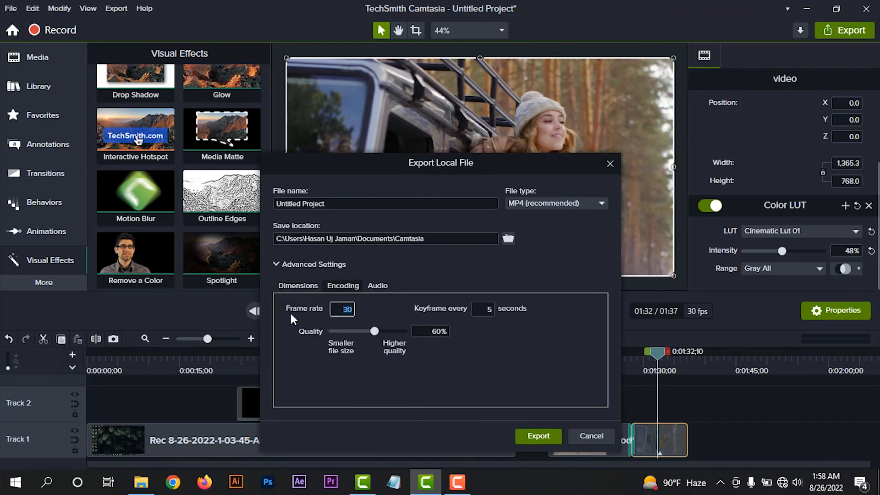
{"action": "mouse_move", "coordinate": [375, 331]}
{"action": "left_mouse_down"}
{"action": "mouse_move", "coordinate": [389, 330]}
{"action": "mouse_move", "coordinate": [349, 328]}
{"action": "mouse_move", "coordinate": [391, 330]}
{"action": "left_mouse_up"}
- Keep the audio bit rate at 192 kbps and start rendering the video
{"action": "left_click", "coordinate": [377, 286]}
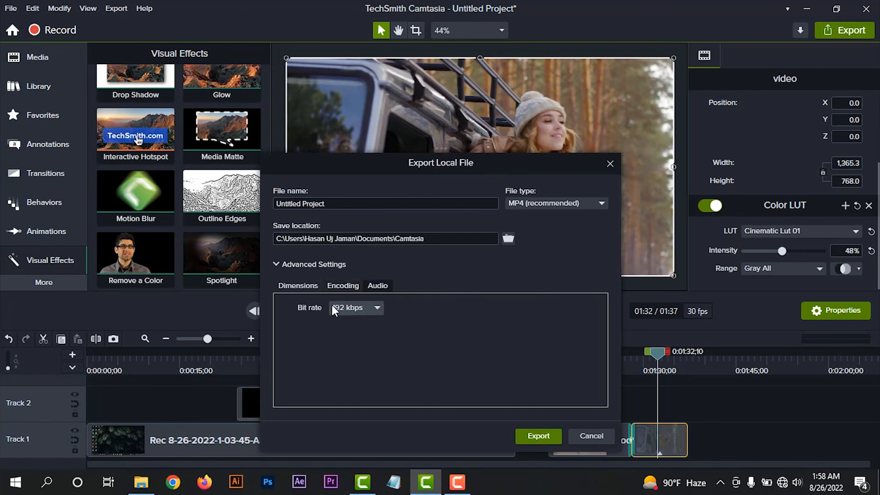
{"action": "left_click", "coordinate": [351, 308]}
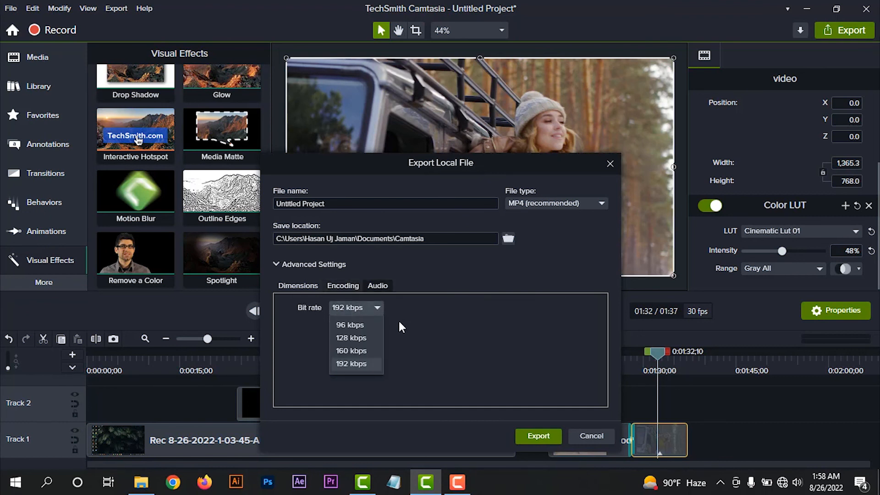
{"action": "left_click", "coordinate": [348, 365]}
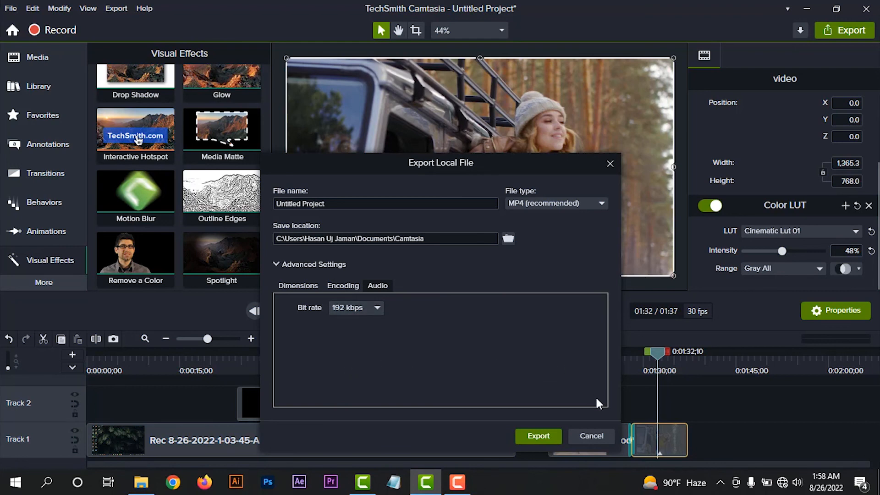
{"action": "left_click", "coordinate": [543, 437]}
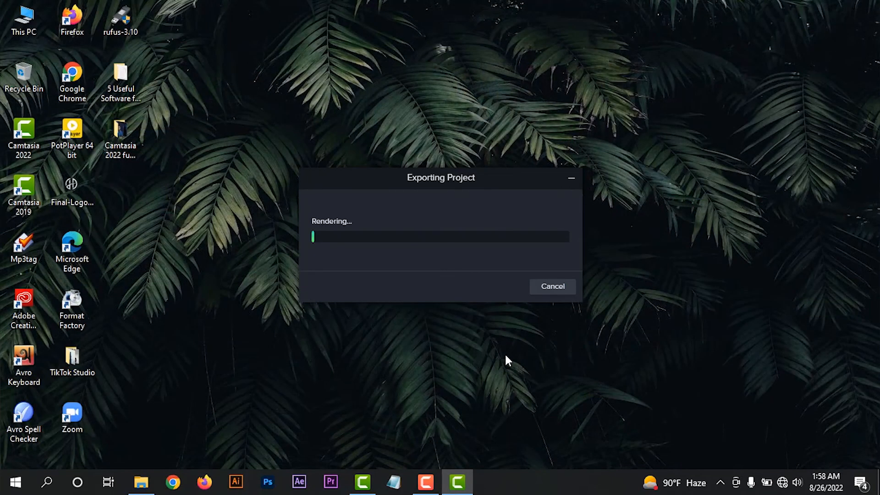